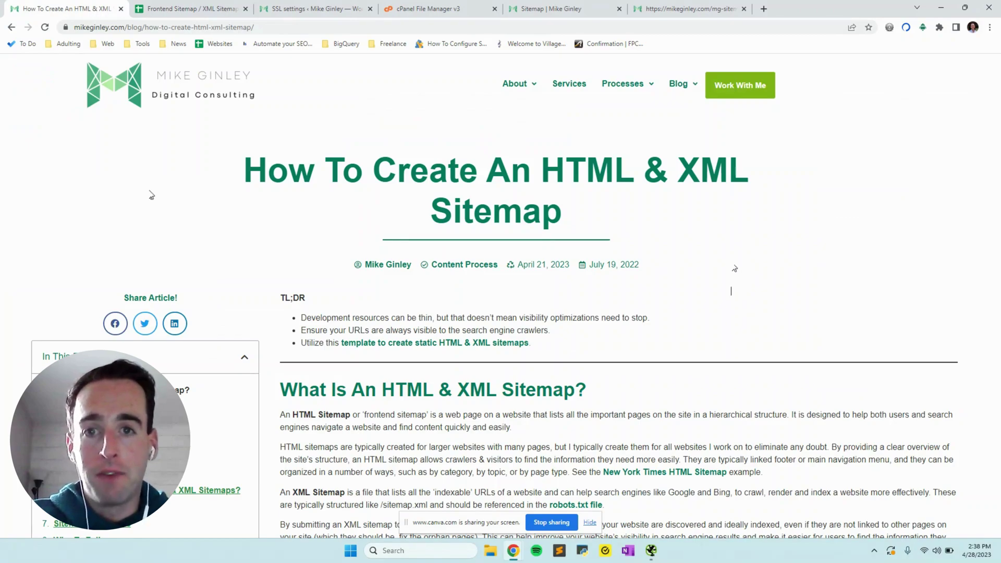
- Scroll through the sitemap article, then switch to the Frontend Sitemap template spreadsheet
scroll(733, 290, "down", 3)
scroll(732, 290, "down", 10)
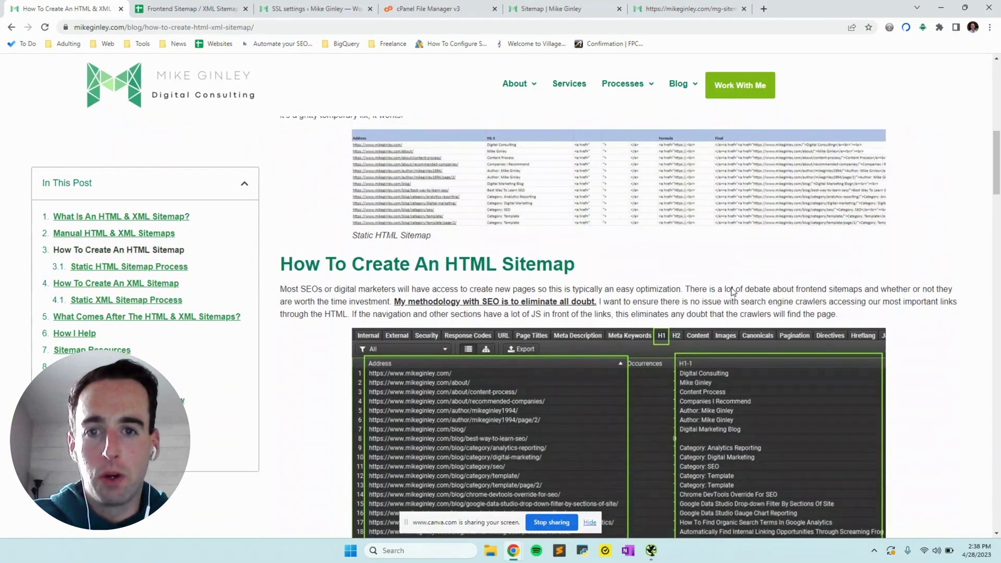
scroll(732, 287, "up", 10)
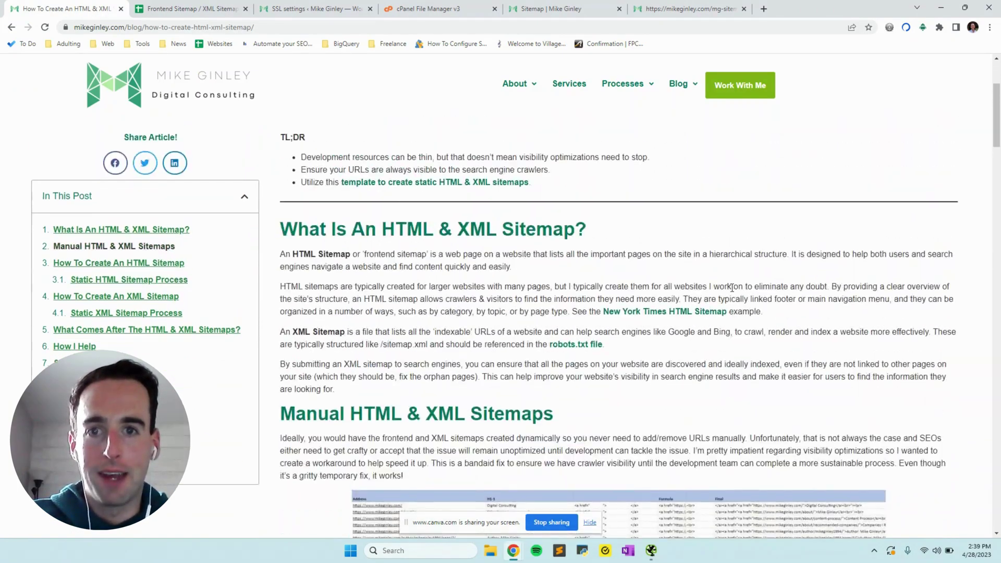
scroll(732, 289, "up", 1)
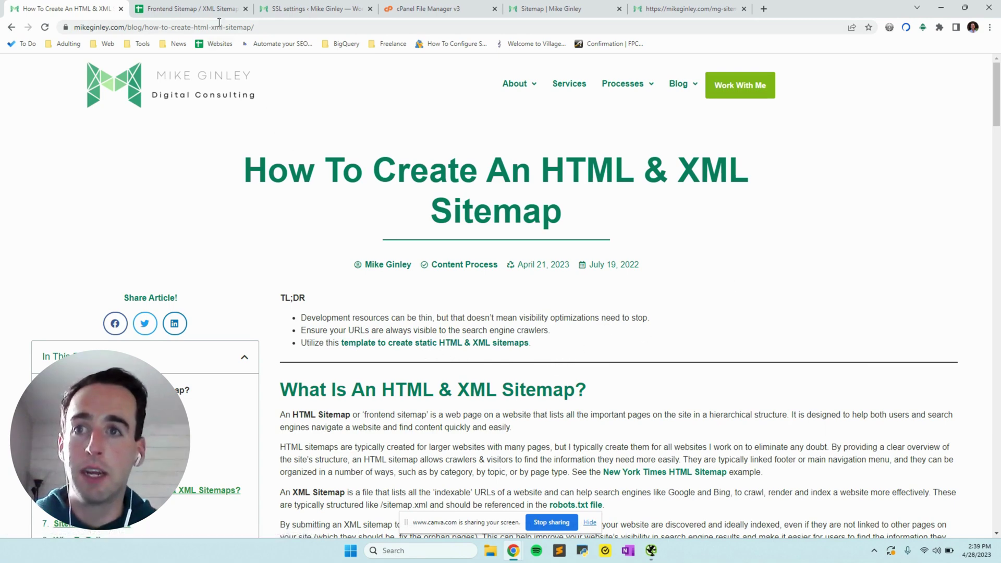
left_click(208, 9)
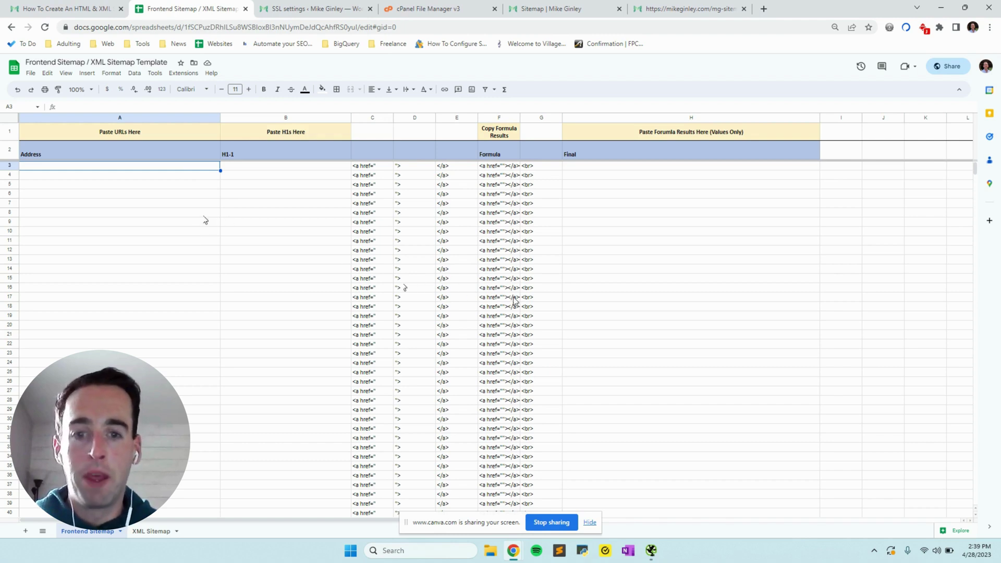
- Select the 46 crawled addresses and their H1-1 titles in the filtered H1 report
left_click(652, 550)
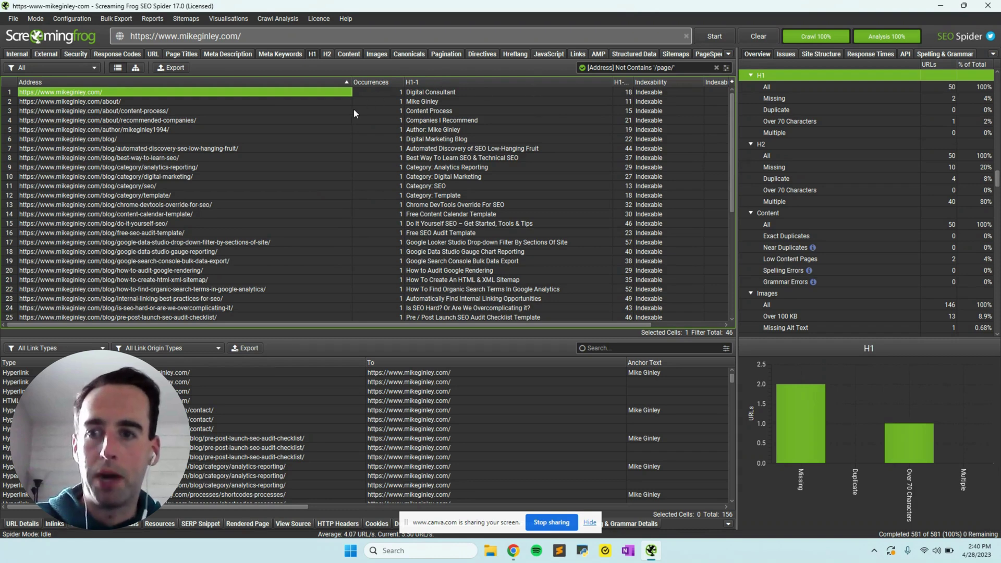
key("shift+Down")
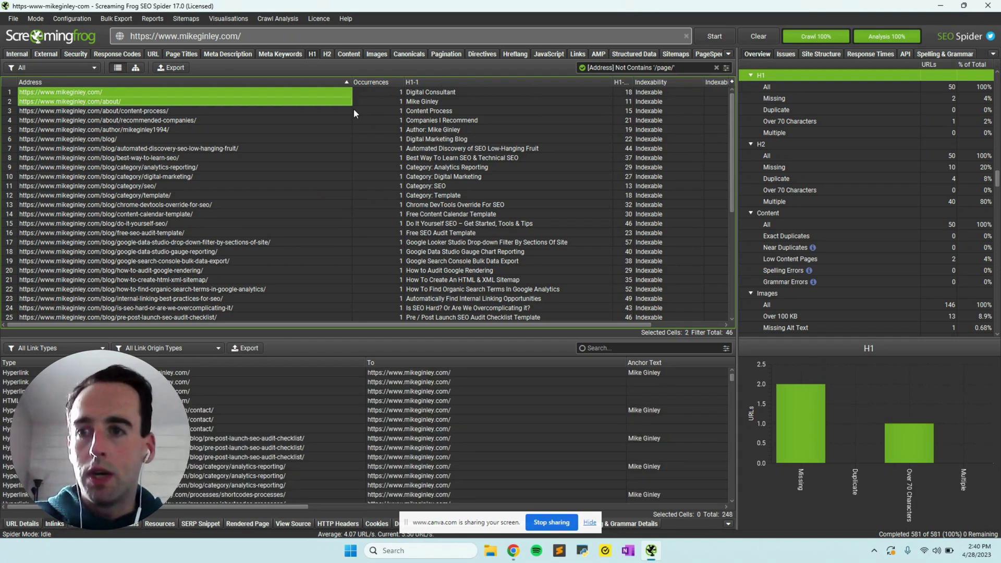
left_click_drag(308, 94, 337, 307)
scroll(495, 204, "up", 7)
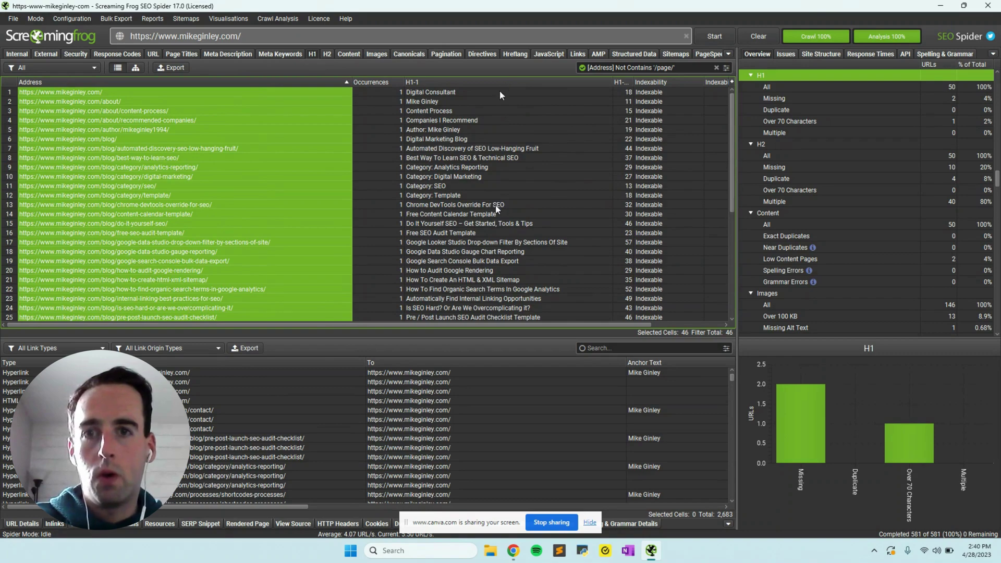
left_click_drag(499, 90, 528, 319)
scroll(528, 158, "down", 7)
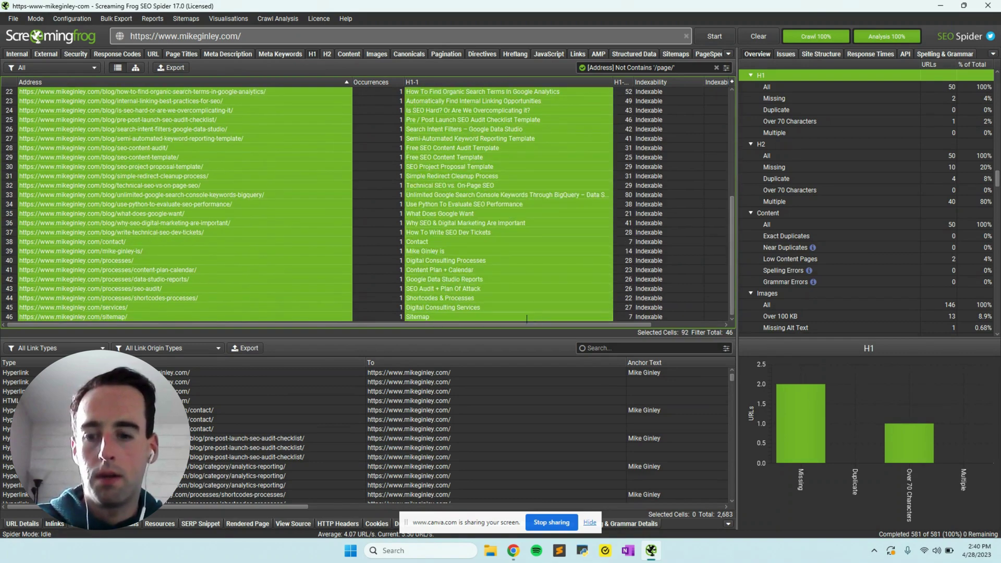
- Paste the 46 URLs and H1 titles into the template starting at A3:B3
left_click(941, 8)
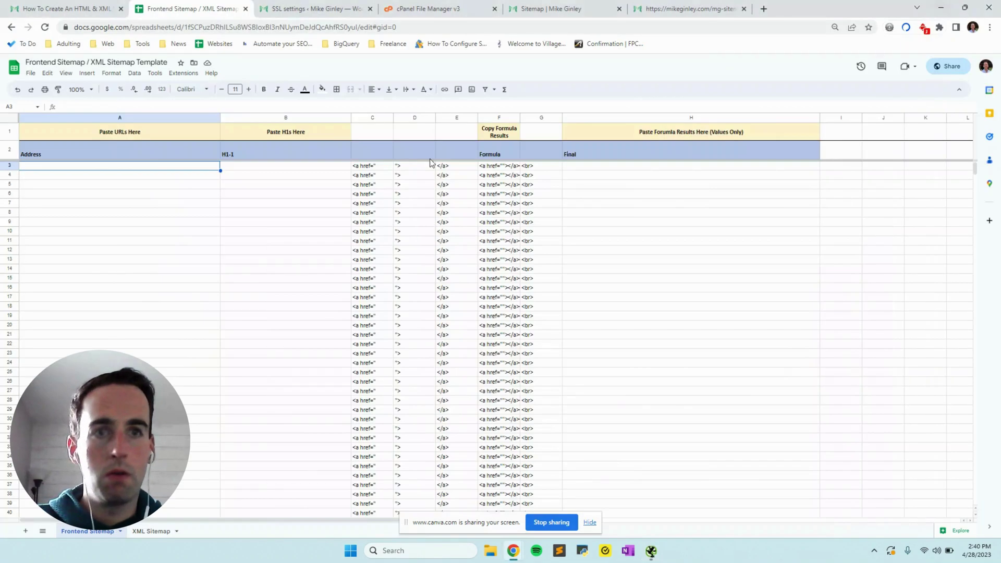
left_click_drag(201, 166, 238, 172)
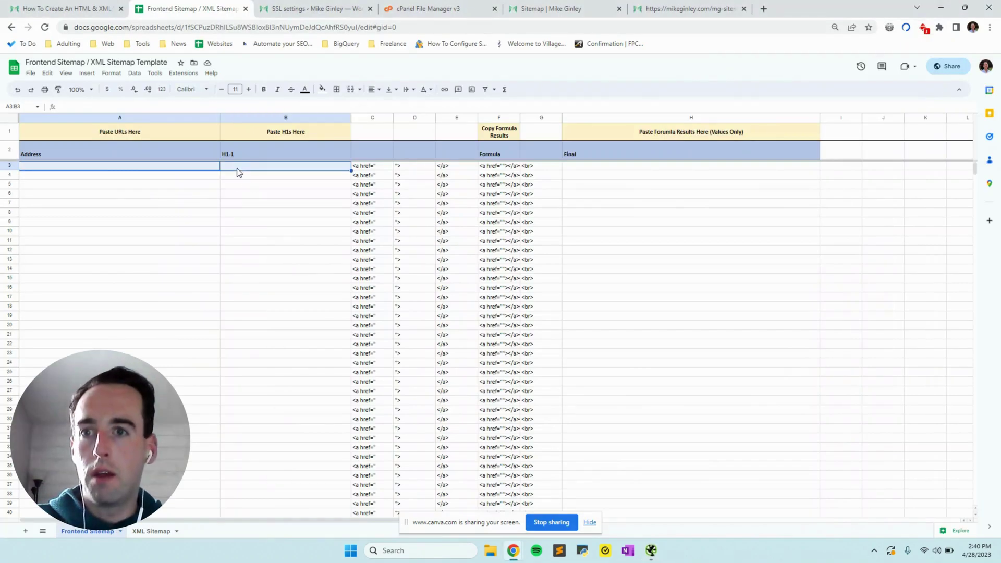
key("ctrl+v")
left_click(237, 168)
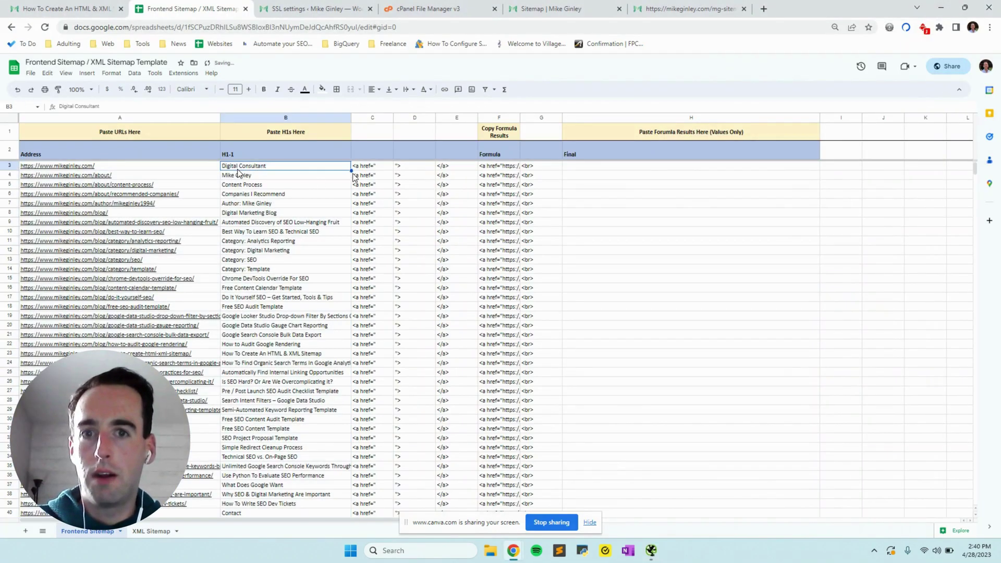
- Copy the generated link formula results down column F from F3
left_click(499, 167)
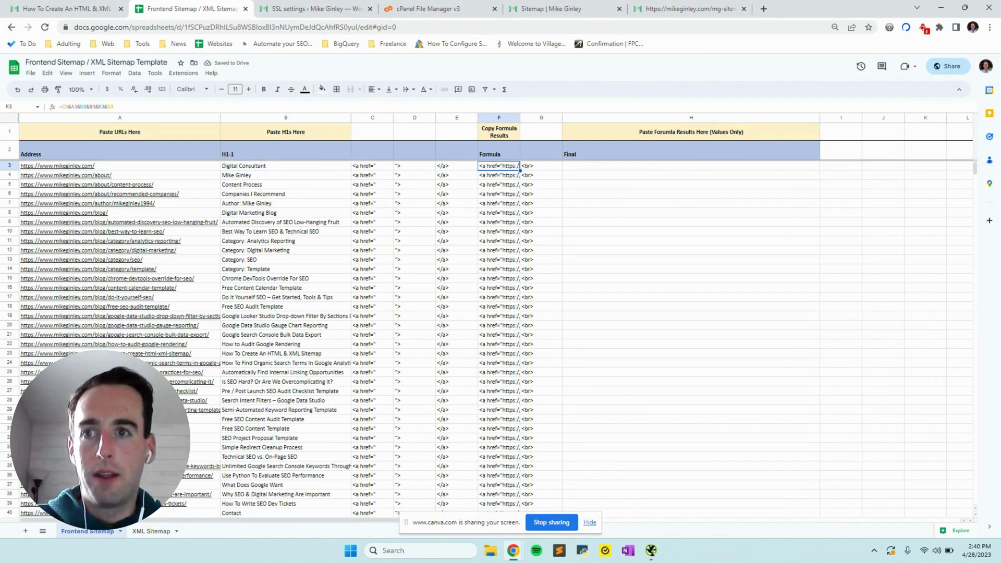
left_click_drag(499, 168, 503, 454)
key("ctrl+c")
scroll(675, 241, "up", 5)
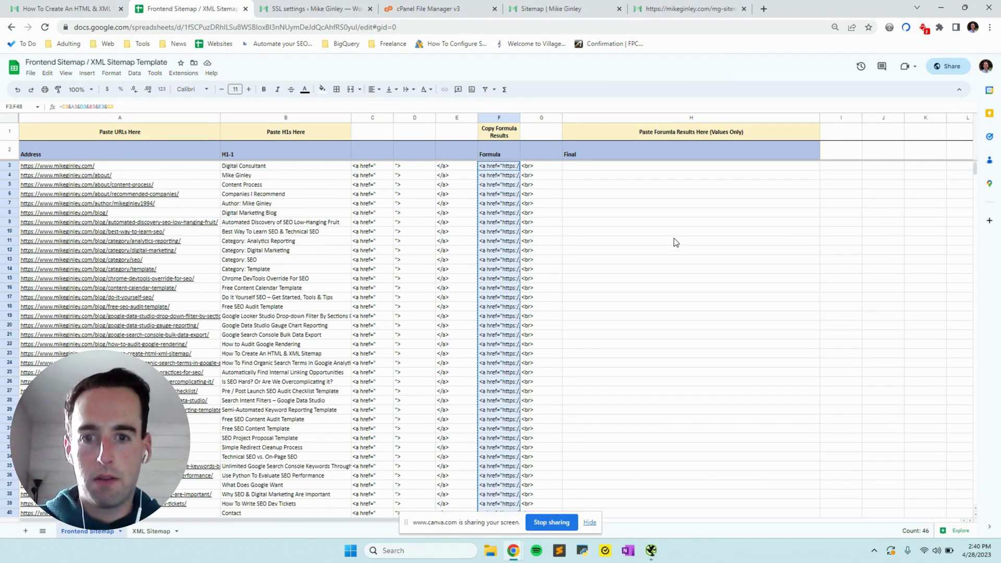
- Paste the copied formula results into H3 as values only
left_click(669, 168)
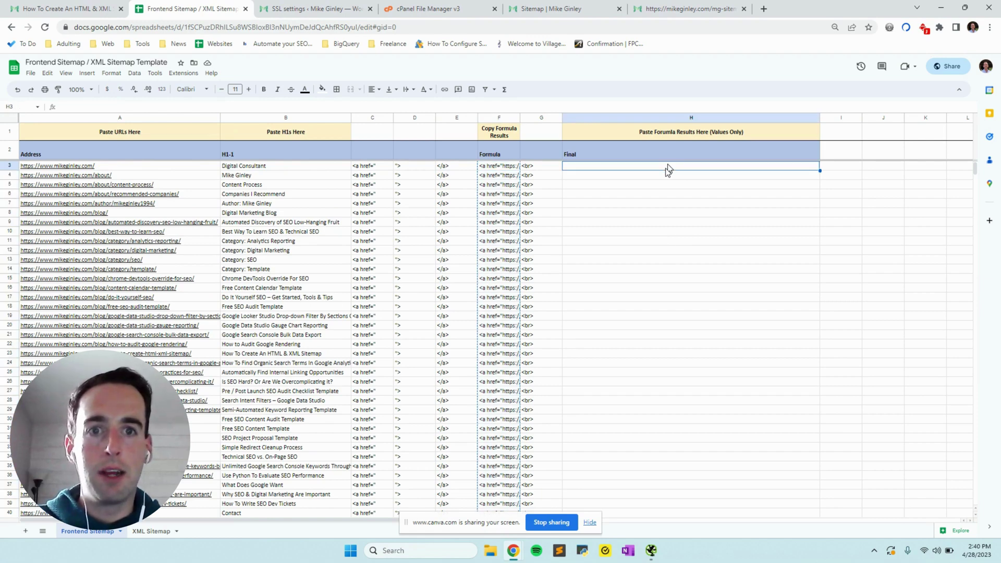
right_click(668, 169)
mouse_move(701, 218)
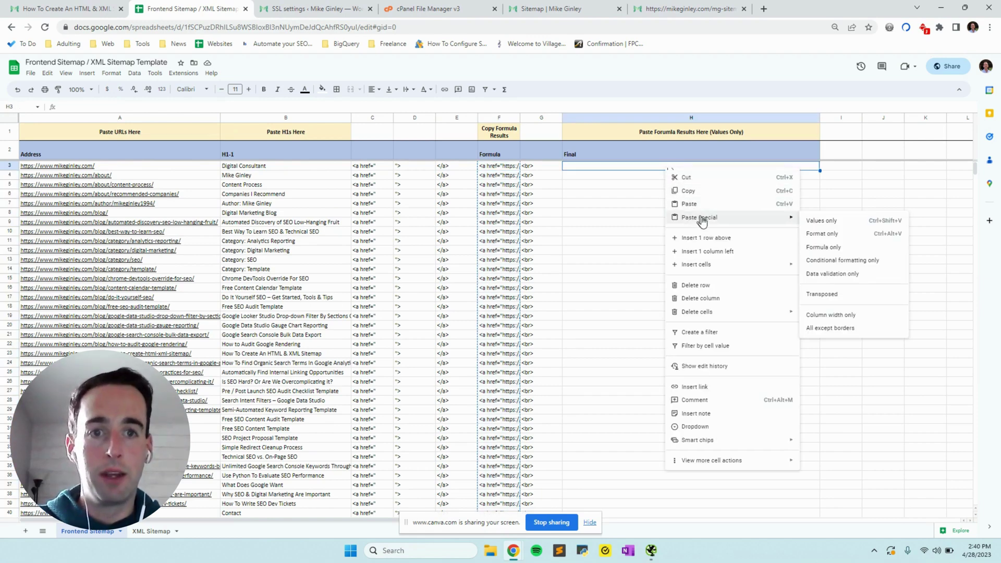
left_click(832, 224)
- Review the pasted link lines and select the H1 titles from B8 to B34
left_click(729, 186)
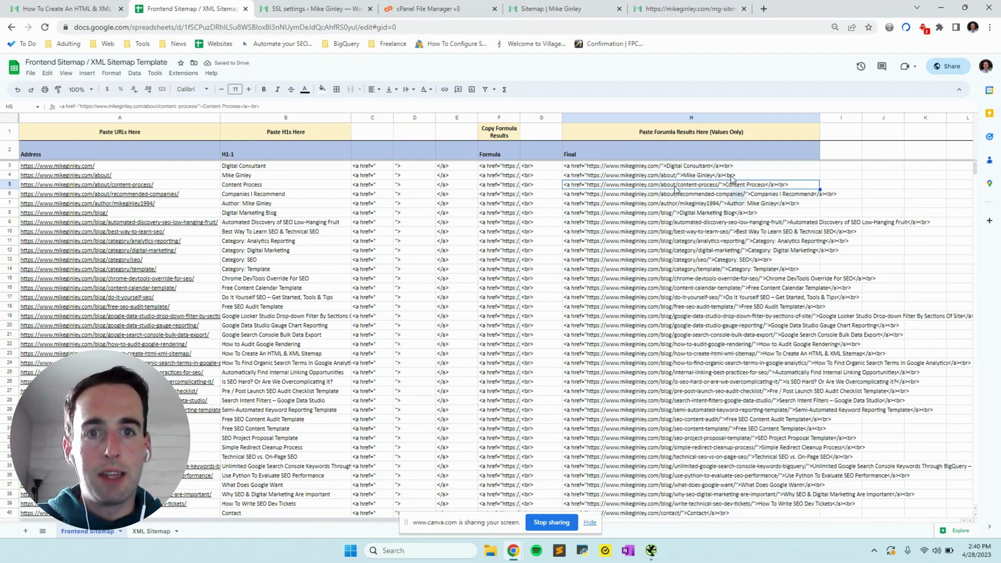
scroll(685, 222, "down", 4)
scroll(684, 223, "up", 4)
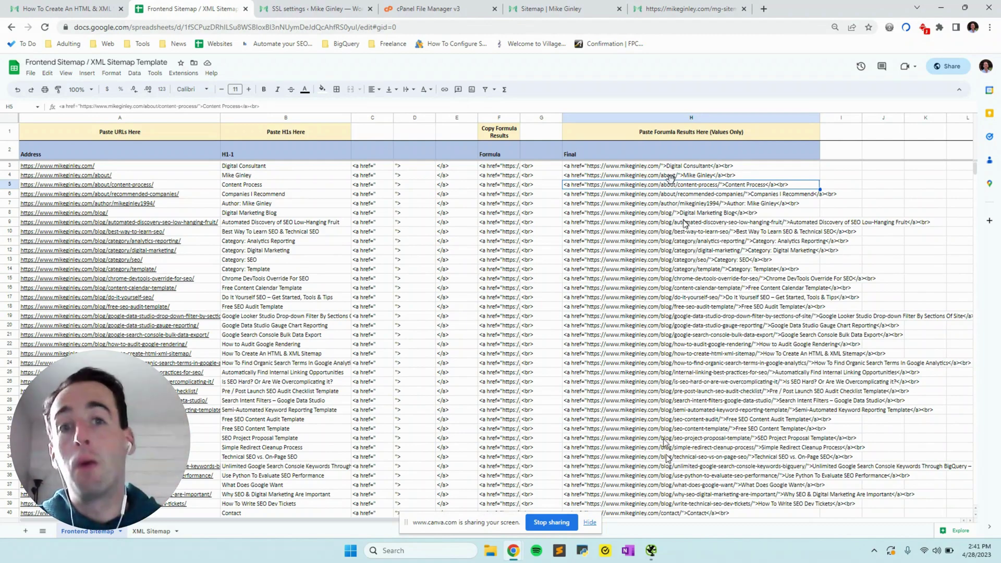
mouse_move(185, 176)
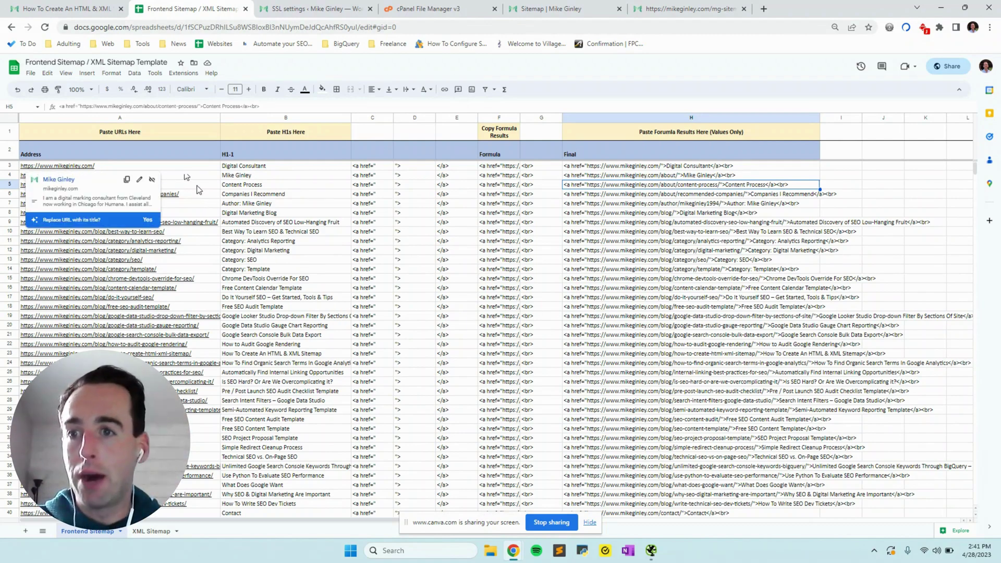
left_click(273, 178)
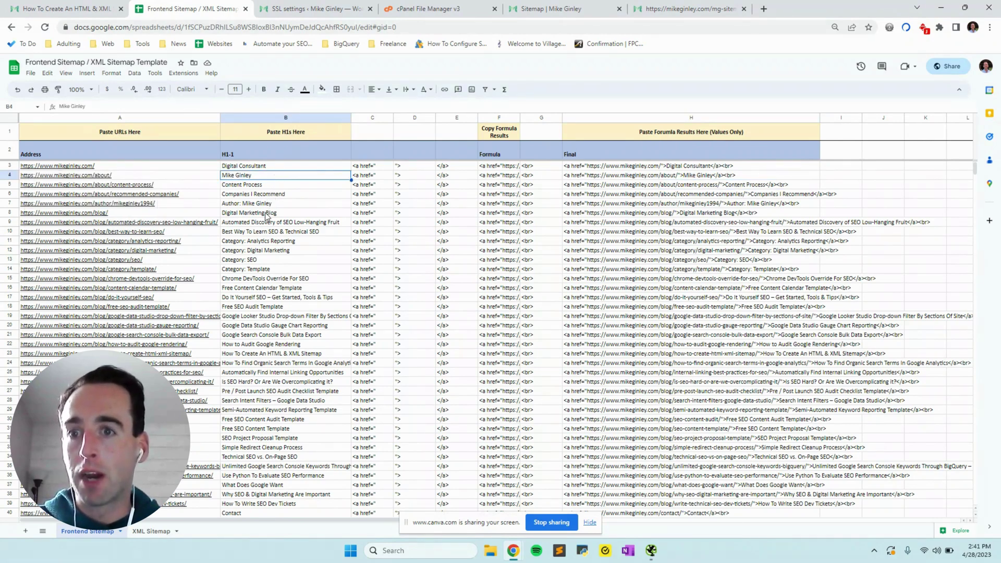
left_click_drag(266, 213, 286, 458)
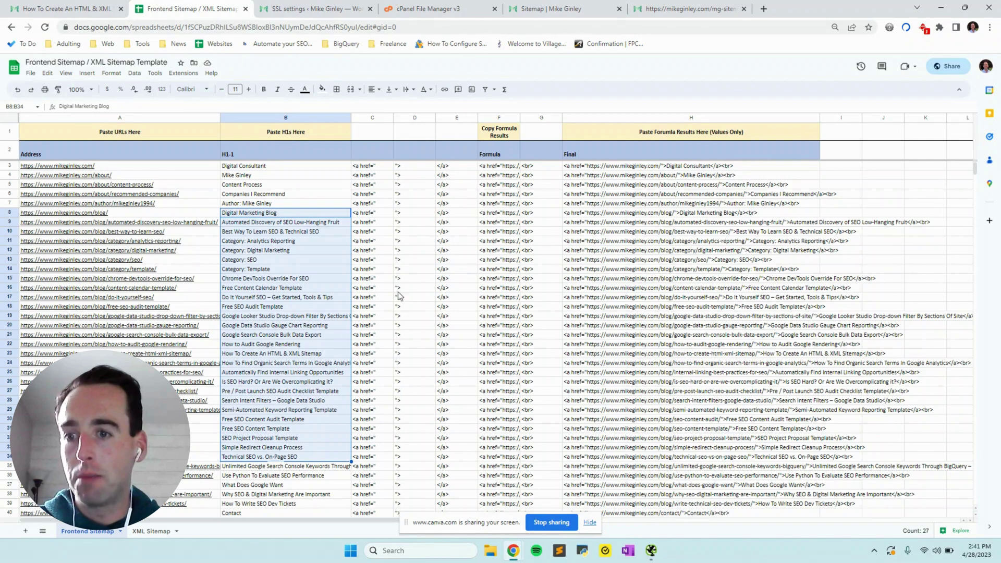
- Review the live Sitemap page's Pages, Categories and Posts lists
left_click(540, 12)
left_click_drag(520, 255, 582, 237)
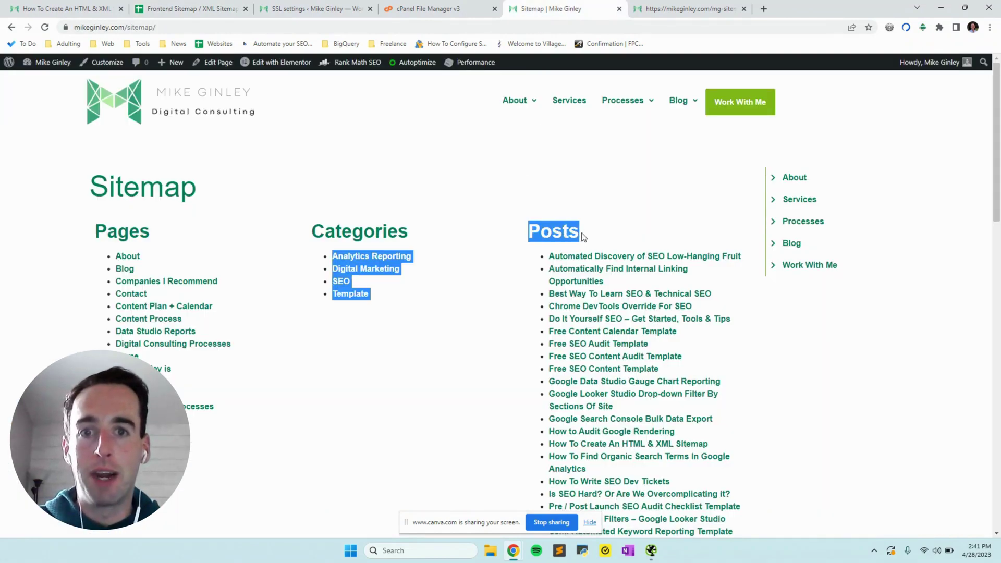
left_click(614, 320)
scroll(614, 333, "down", 4)
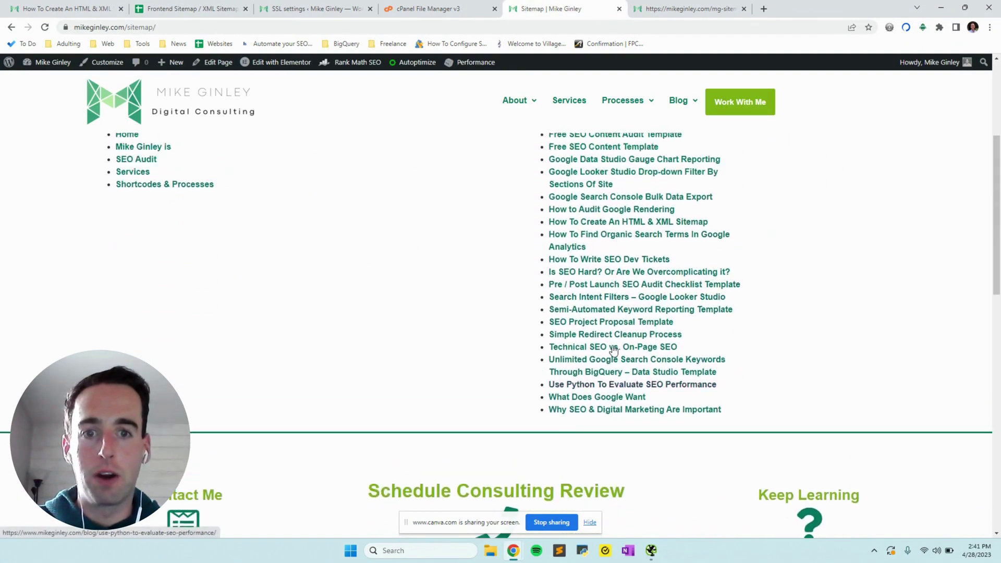
scroll(614, 349, "up", 4)
left_click(427, 281)
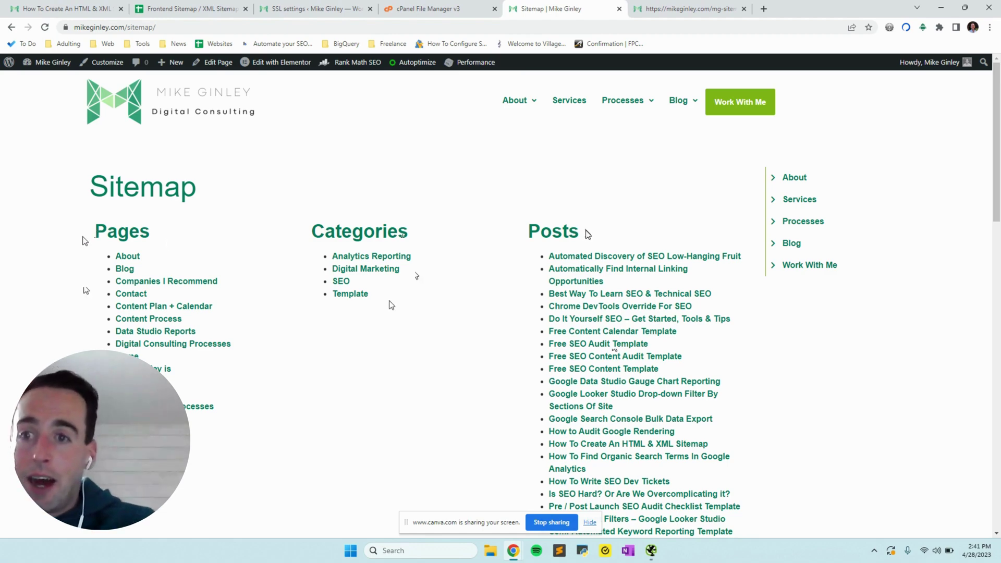
scroll(501, 304, "down", 15)
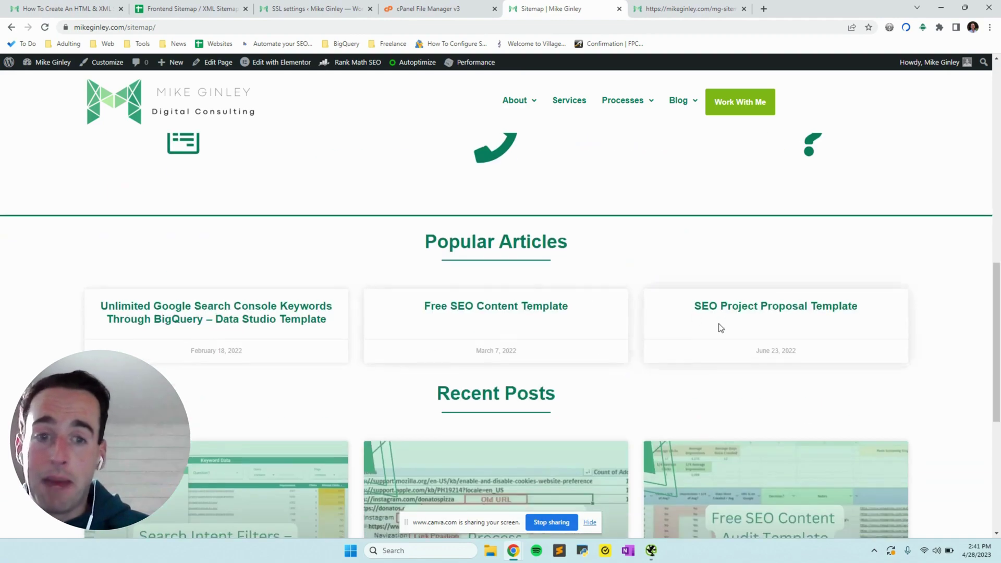
scroll(461, 266, "up", 15)
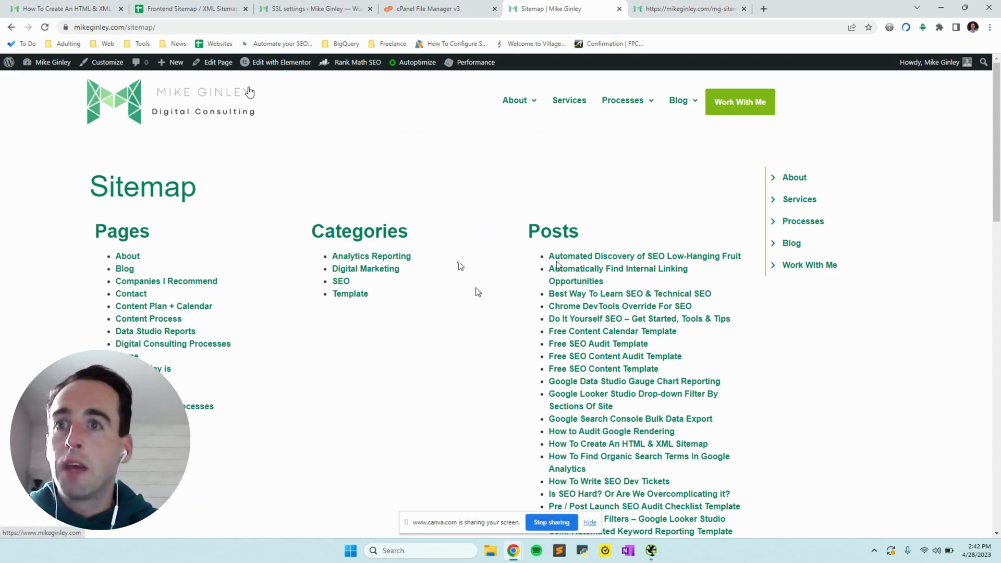
- Switch to the template spreadsheet's XML Sitemap sheet
left_click(185, 8)
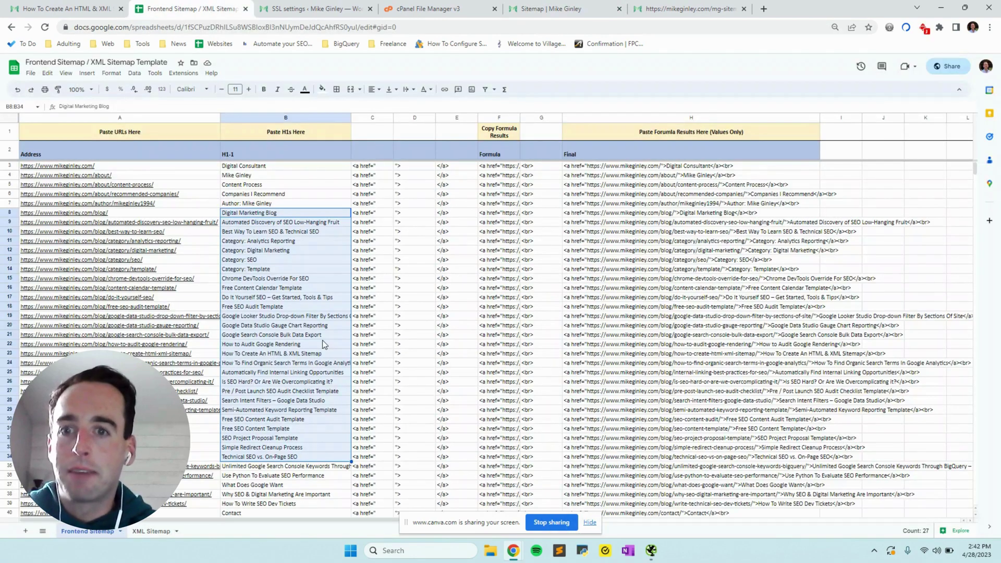
left_click(172, 530)
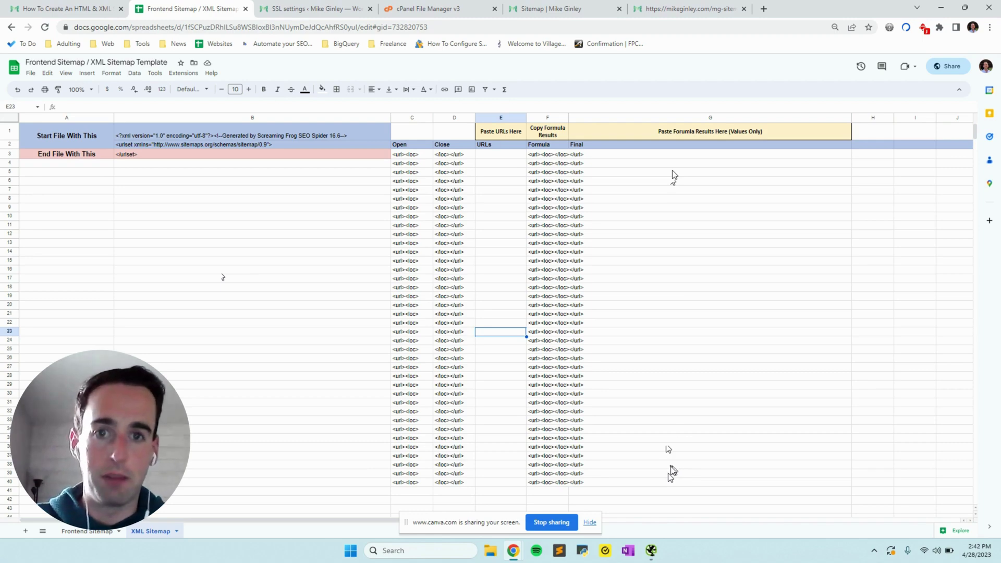
- Select a single URL row and open Screaming Frog's XML Sitemap export configuration
left_click(651, 550)
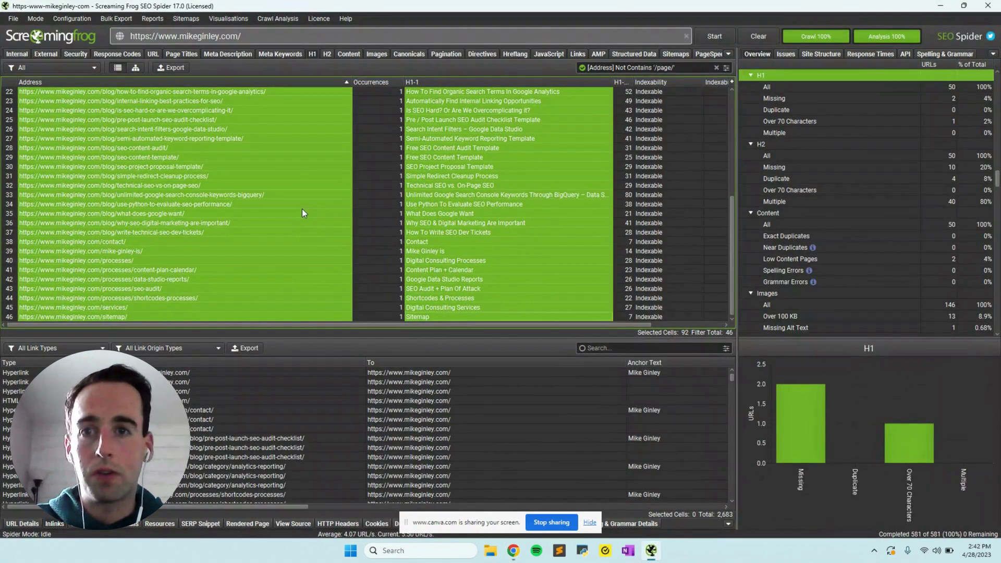
left_click(303, 205)
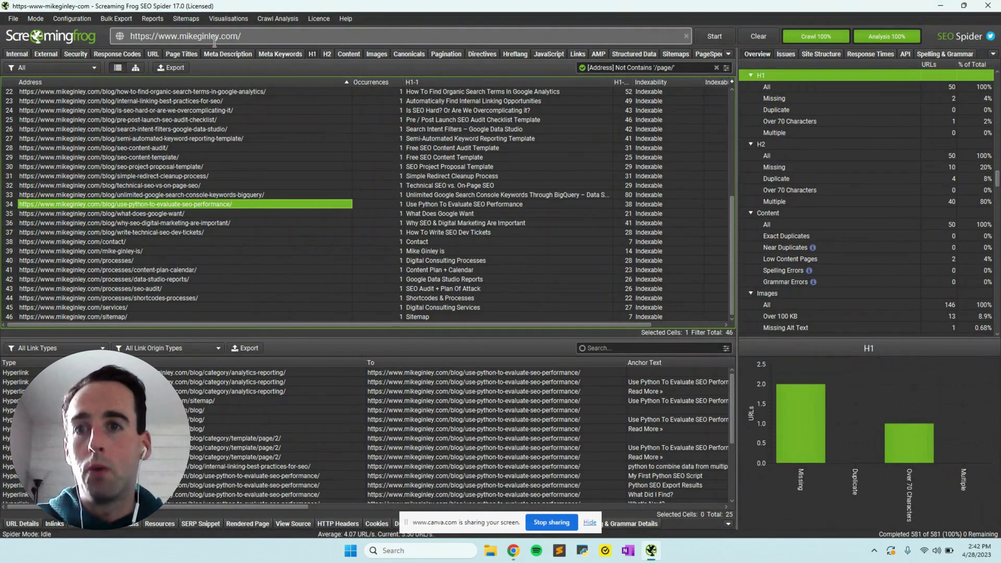
left_click(199, 19)
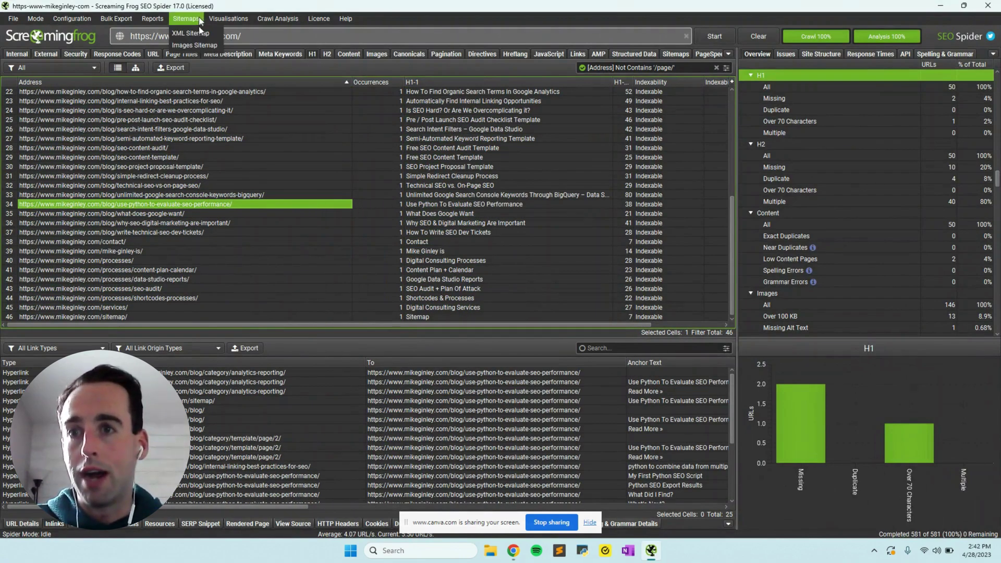
left_click(201, 33)
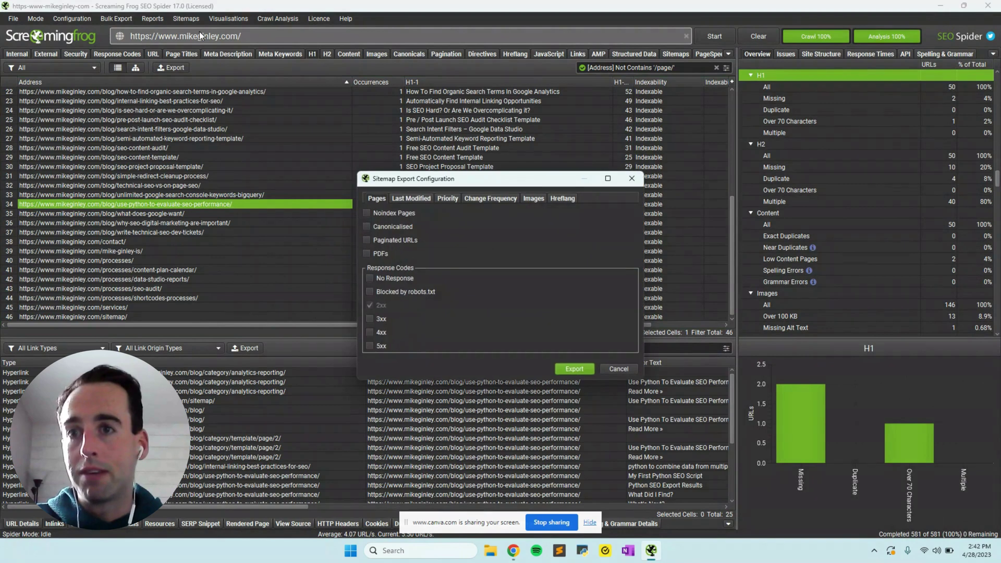
- Review the Last Modified and Priority settings, then return to the Pages settings
left_click(402, 201)
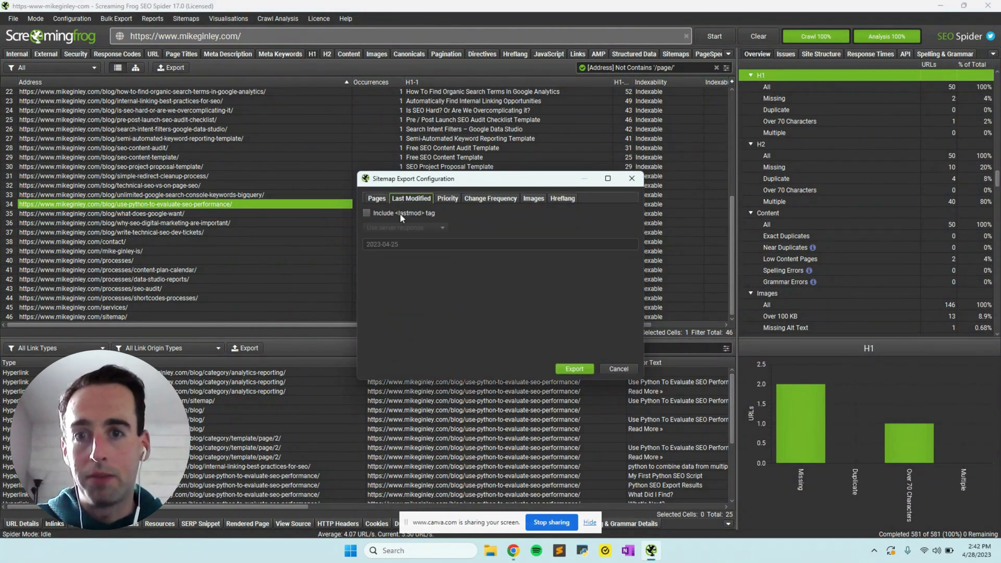
left_click(444, 200)
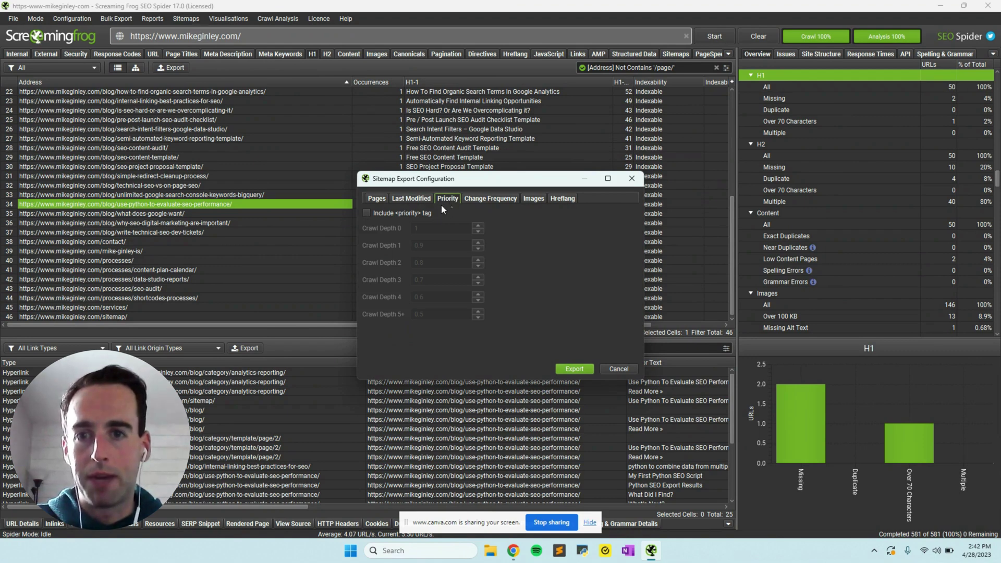
left_click(377, 198)
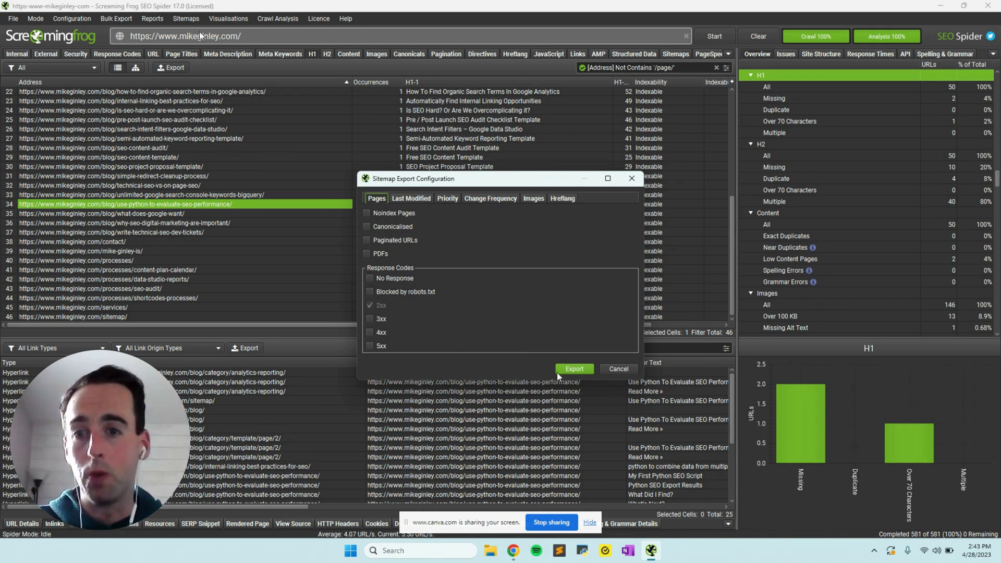
- Close the export dialog and check mg-sitemap.xml's url and loc entries in Sublime Text
left_click(608, 369)
left_click(938, 7)
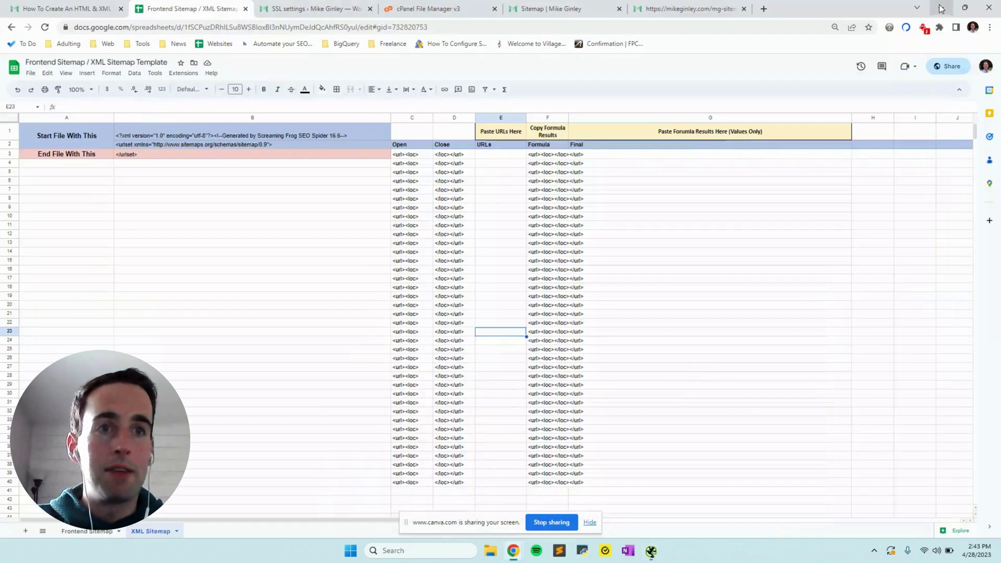
left_click(939, 6)
double_click(19, 334)
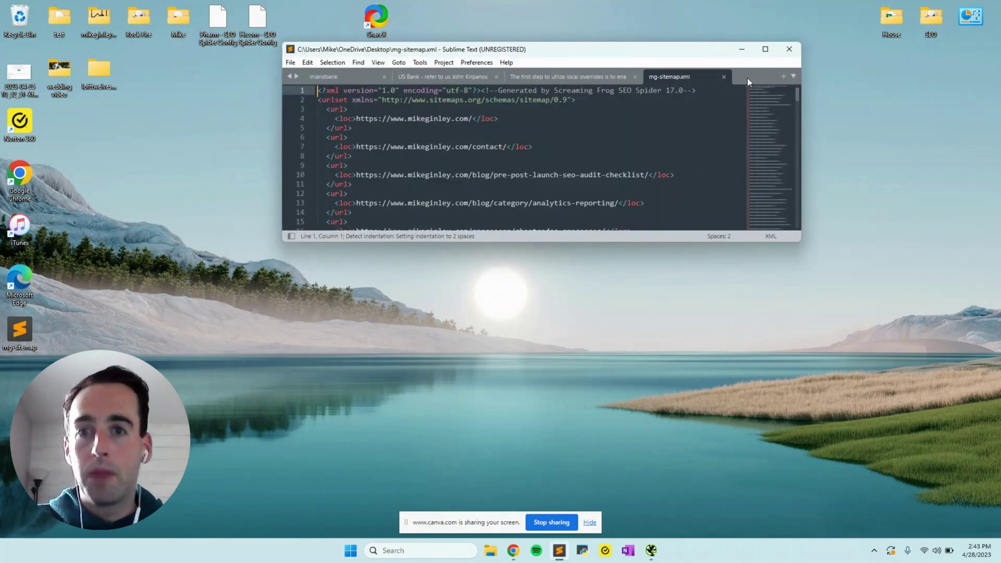
left_click(765, 49)
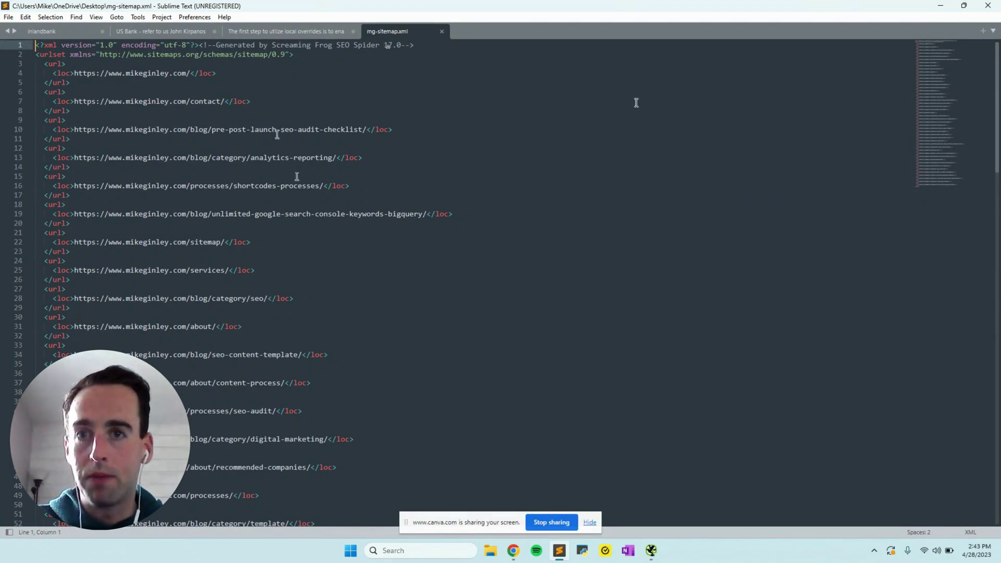
scroll(297, 176, "down", 5)
scroll(292, 167, "up", 5)
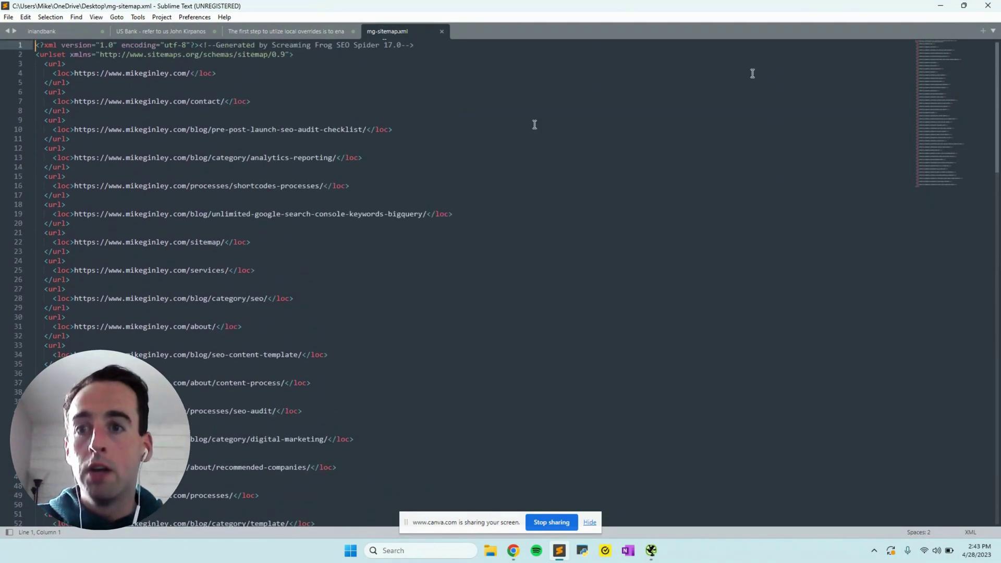
left_click(940, 5)
- Select all 46 addresses in the Address column, then minimize Screaming Frog
left_click(651, 551)
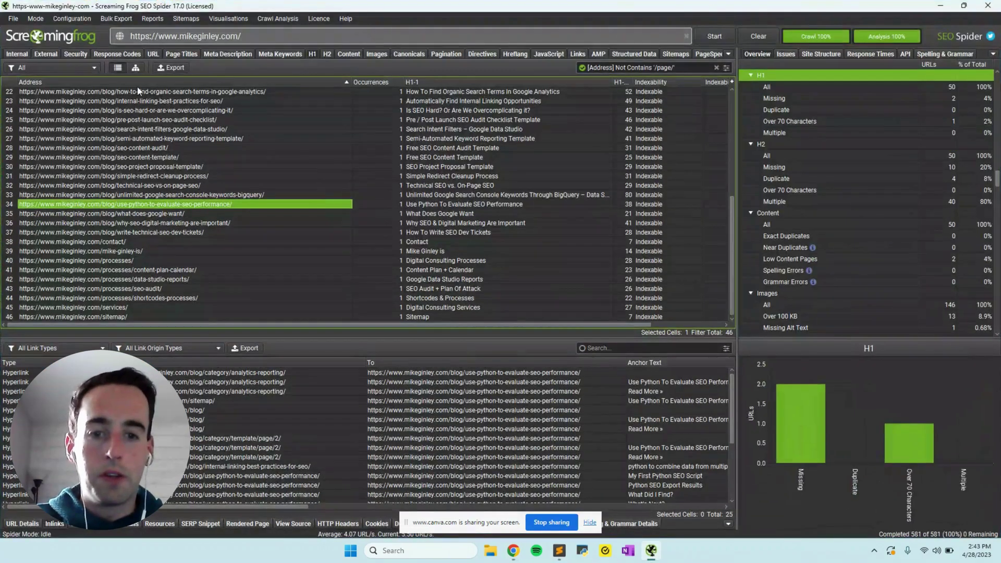
scroll(149, 157, "up", 7)
left_click_drag(149, 94, 156, 101)
left_click_drag(173, 167, 186, 314)
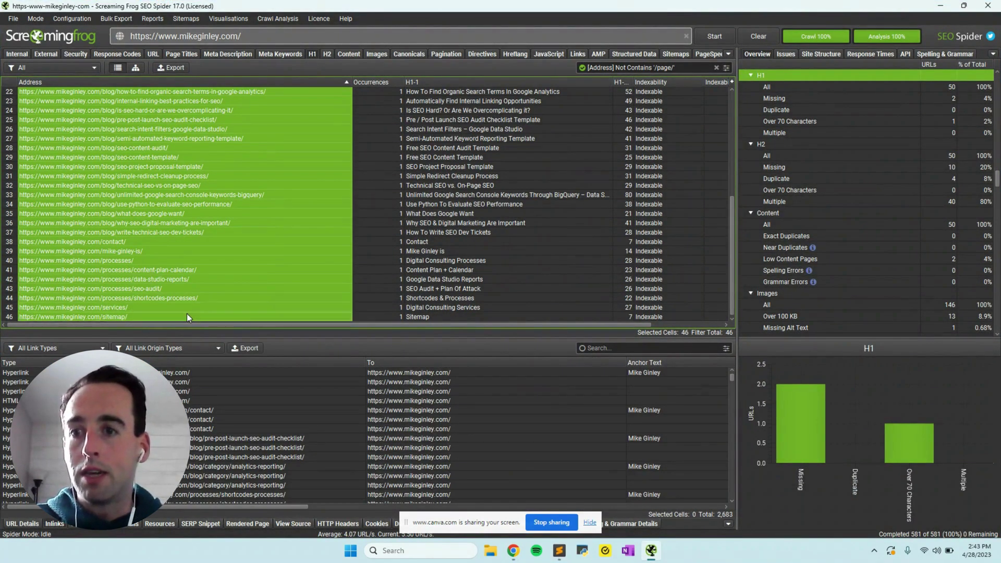
left_click(941, 7)
- Paste the 46 copied URLs into column E starting at E3
mouse_move(514, 552)
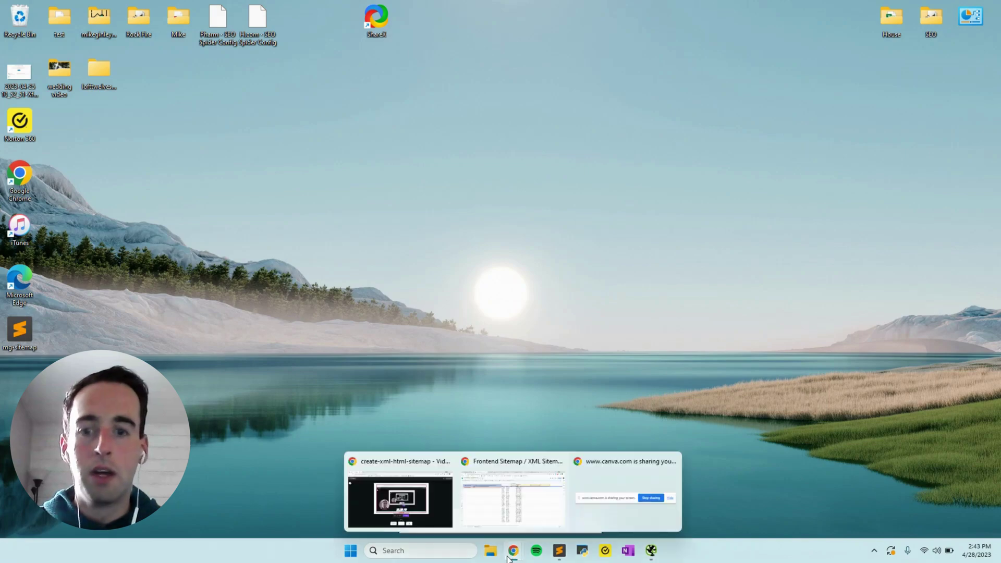
left_click(527, 503)
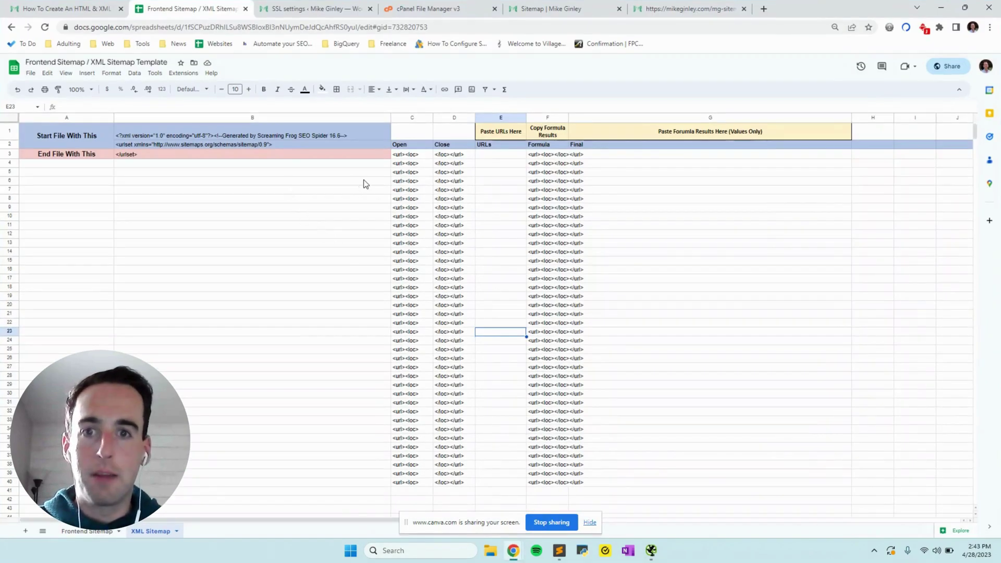
left_click(512, 157)
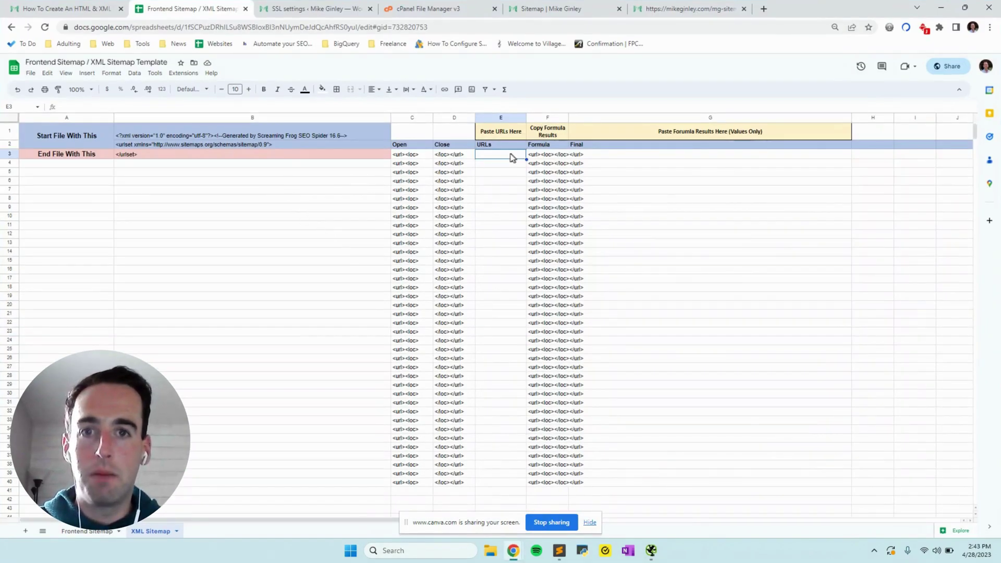
key("ctrl+v")
scroll(489, 222, "down", 3)
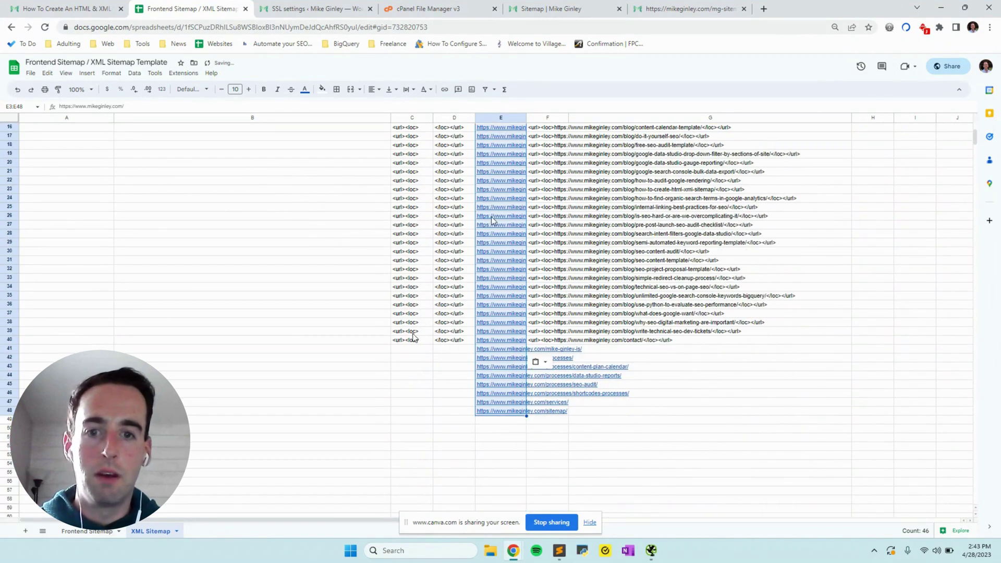
- Extend the C40:D40 tags and F40 formula down to row 48
left_click_drag(411, 340, 472, 409)
left_click(538, 340)
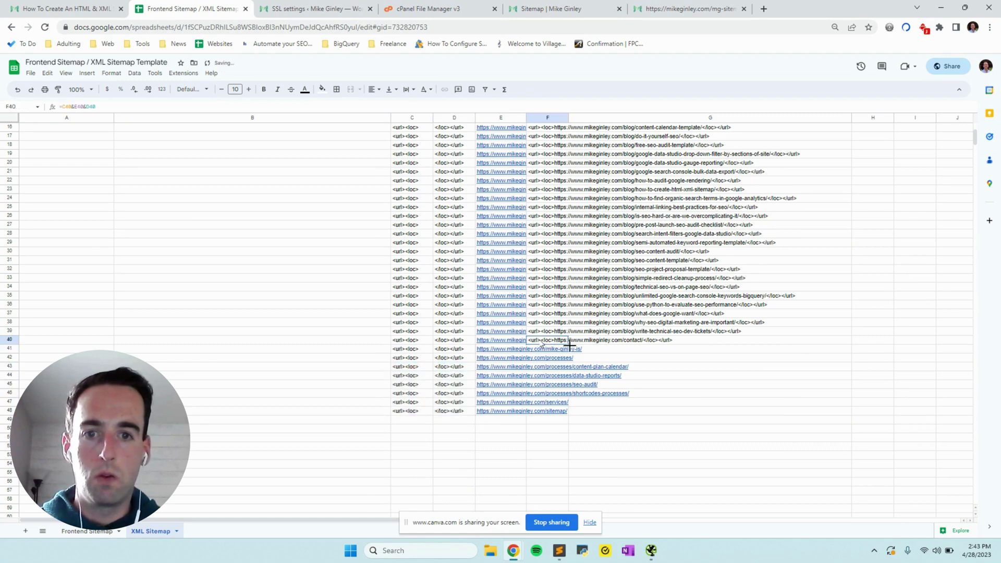
left_click_drag(568, 344, 570, 408)
- Copy the formula results in F3:F48
scroll(552, 386, "up", 5)
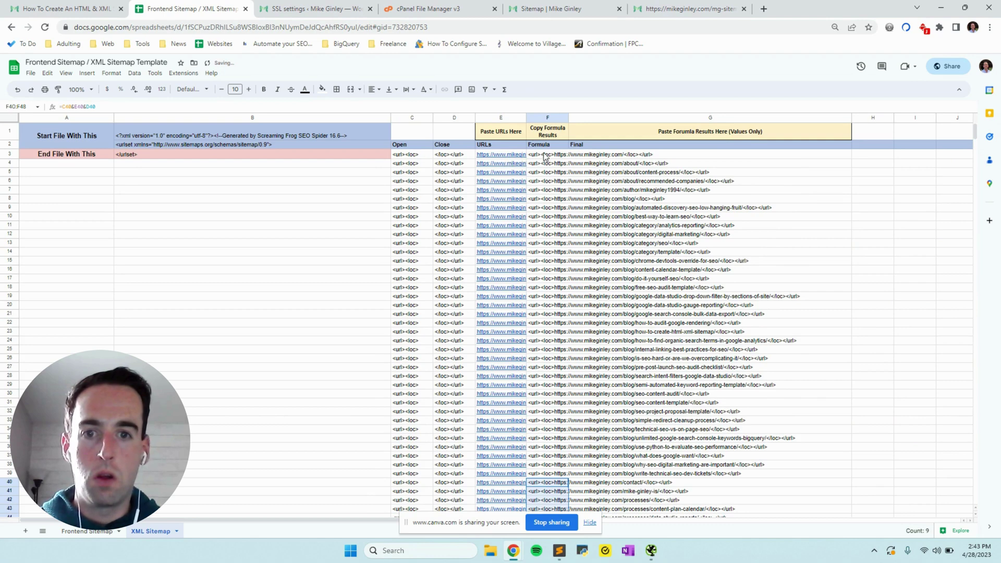
left_click_drag(546, 155, 547, 413)
scroll(547, 402, "down", 4)
key("ctrl+c")
scroll(626, 257, "up", 5)
- Paste the formula results into the Final column from G3 down as values only
right_click(666, 156)
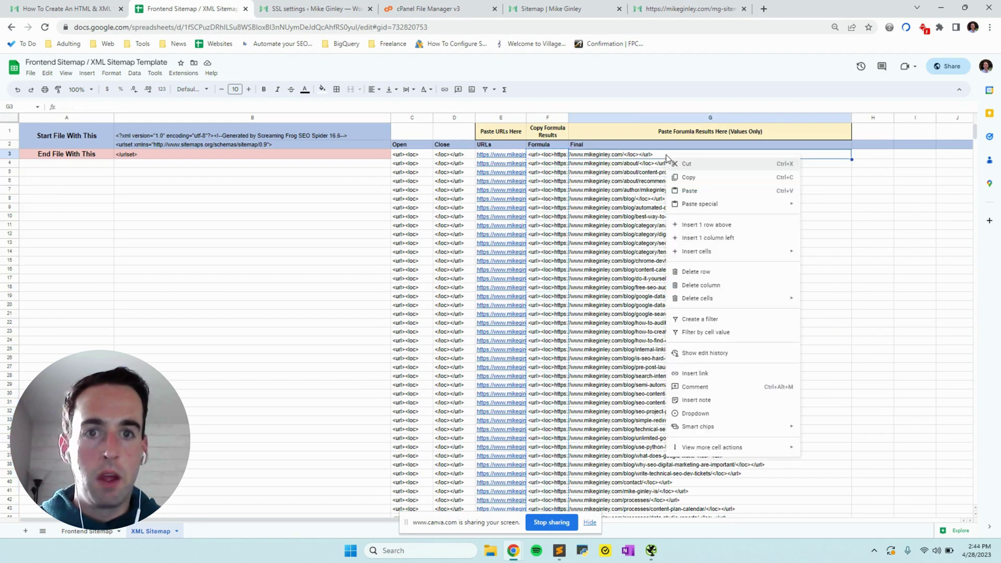
mouse_move(735, 206)
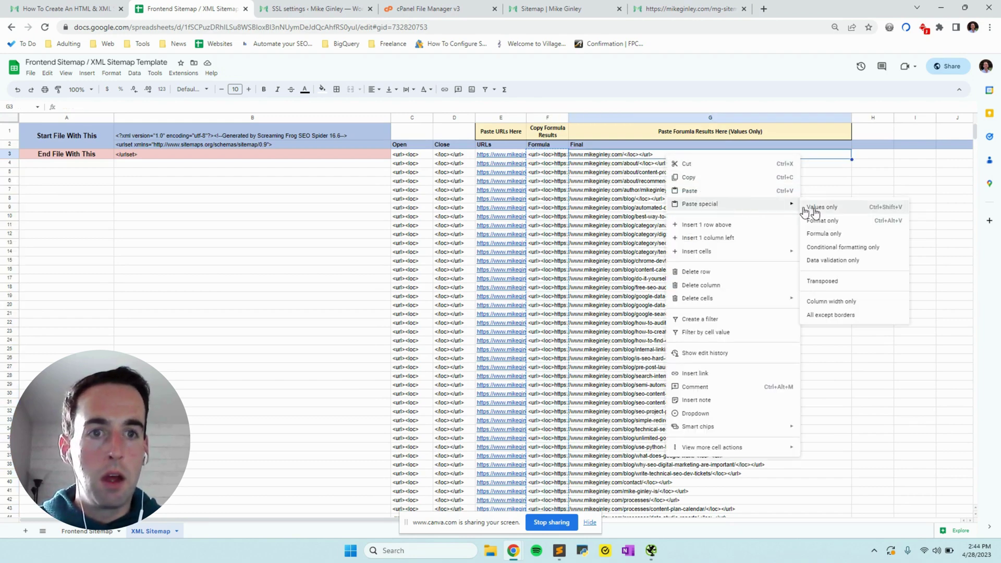
left_click(816, 208)
left_click(653, 158)
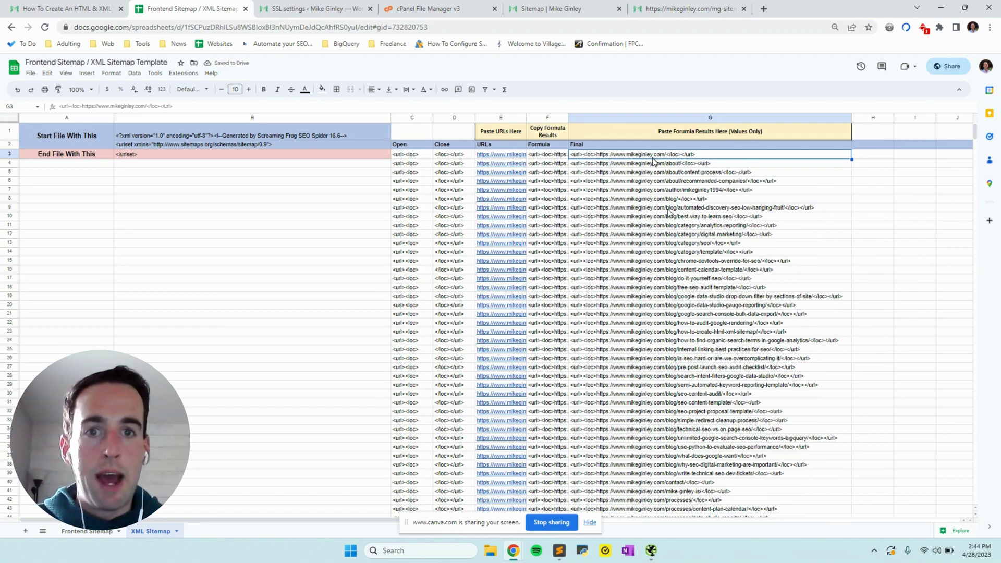
scroll(652, 158, "down", 1)
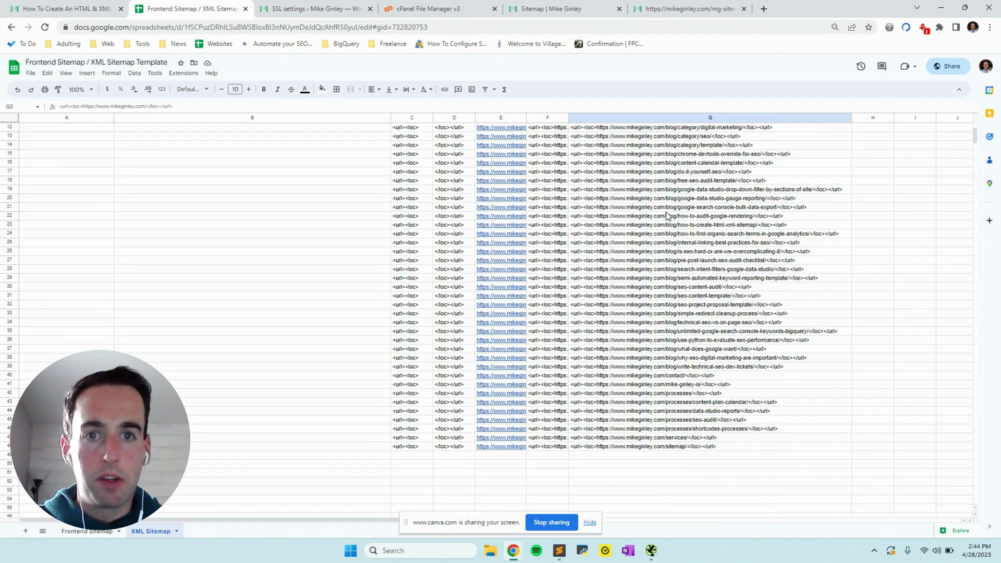
scroll(223, 156, "up", 1)
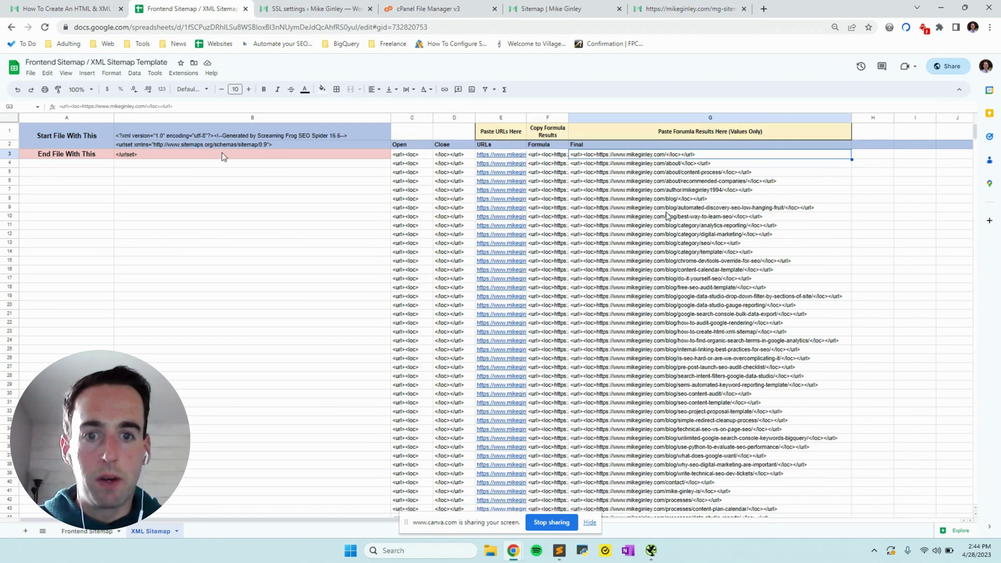
- Review the XML header, opening urlset line and closing urlset tag in B1–B3
left_click(130, 135)
left_click(151, 147)
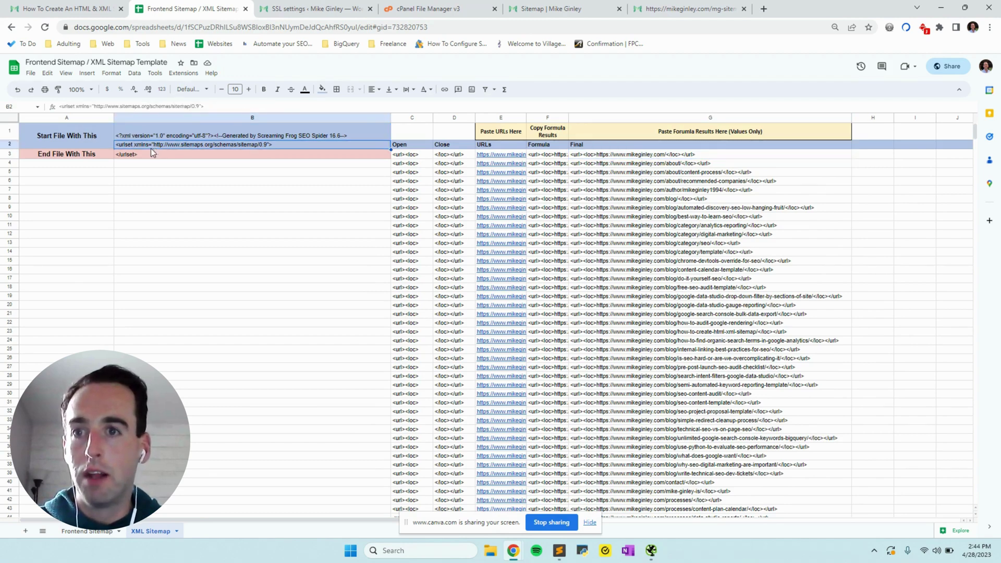
left_click(149, 154)
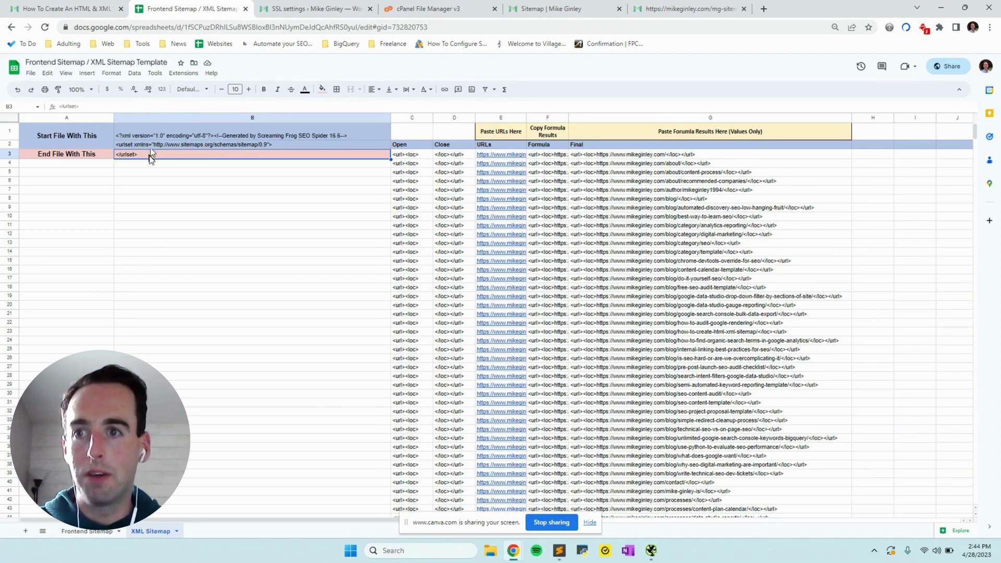
- Check mg-sitemap.xml in Sublime Text down to the closing </urlset> on line 141, then minimize it
key("alt+Tab")
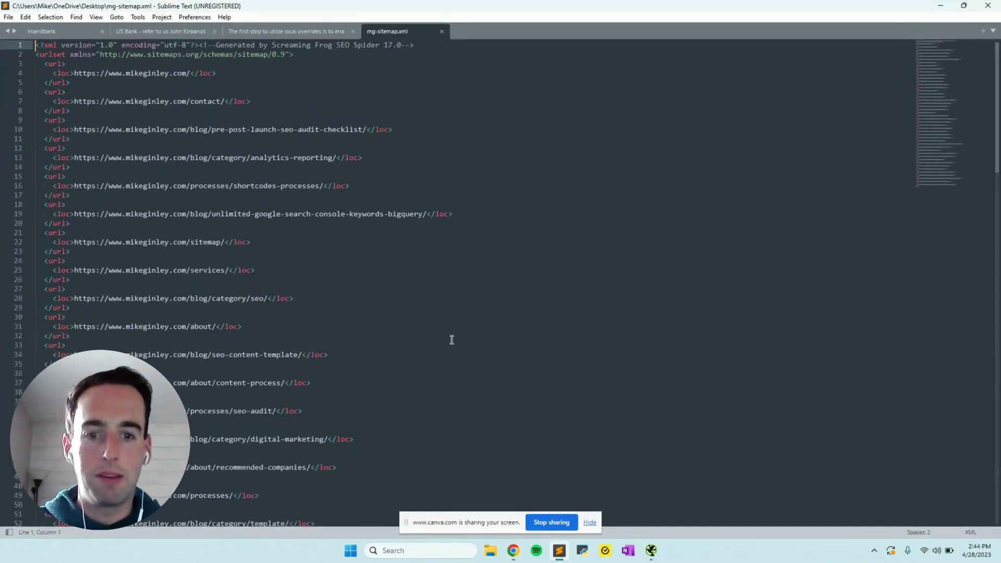
left_click(308, 55)
scroll(321, 104, "down", 2)
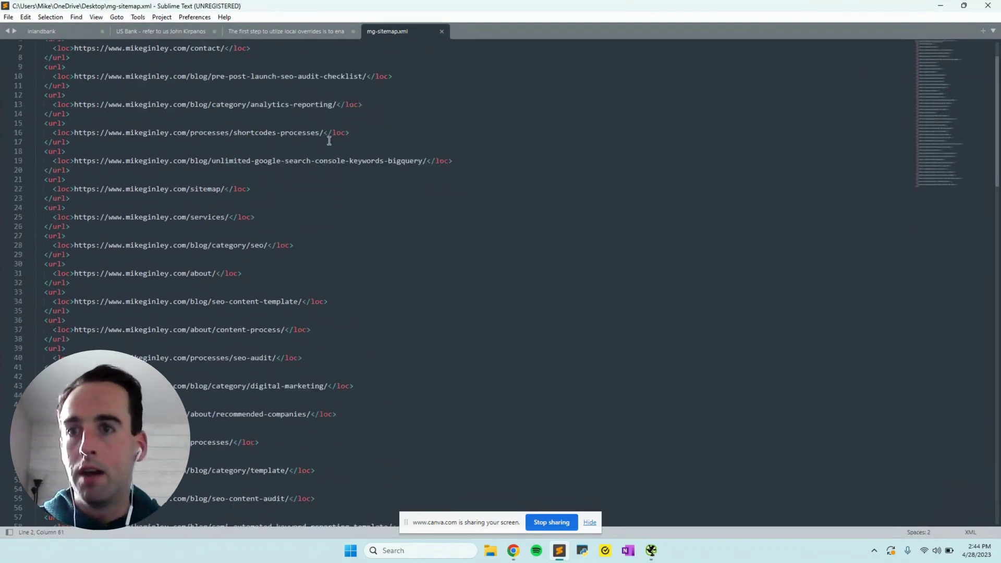
scroll(329, 141, "down", 20)
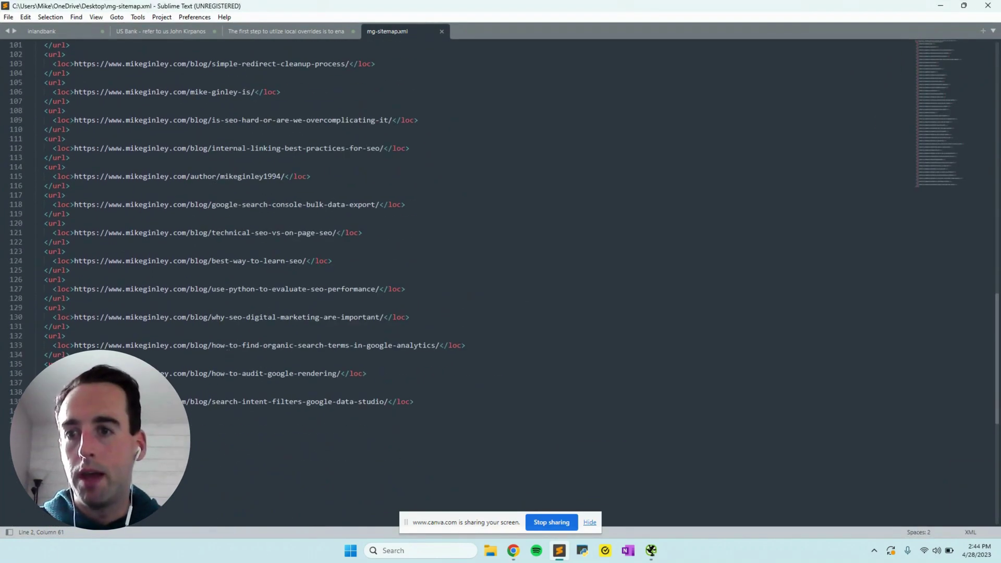
key("ctrl+End")
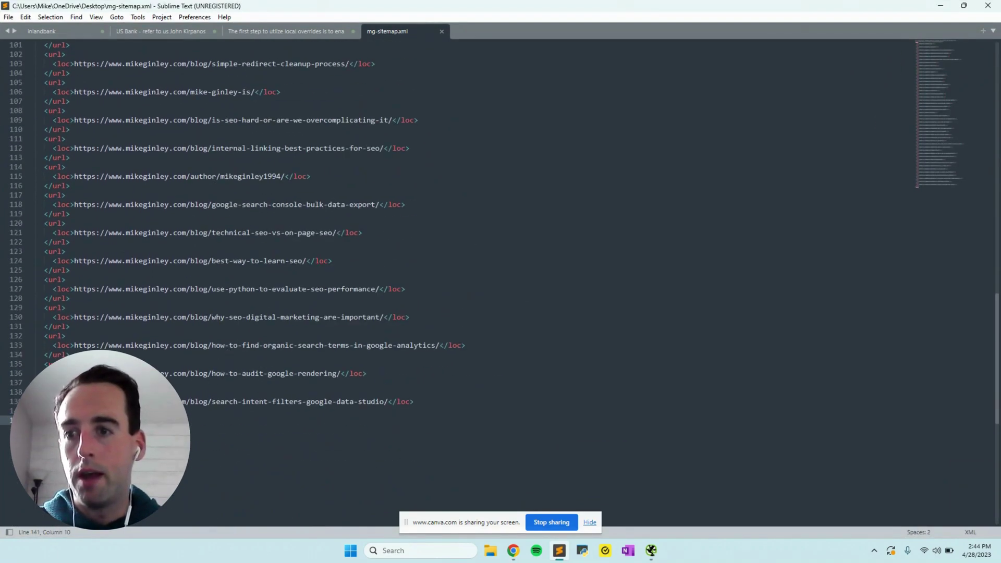
left_click(940, 6)
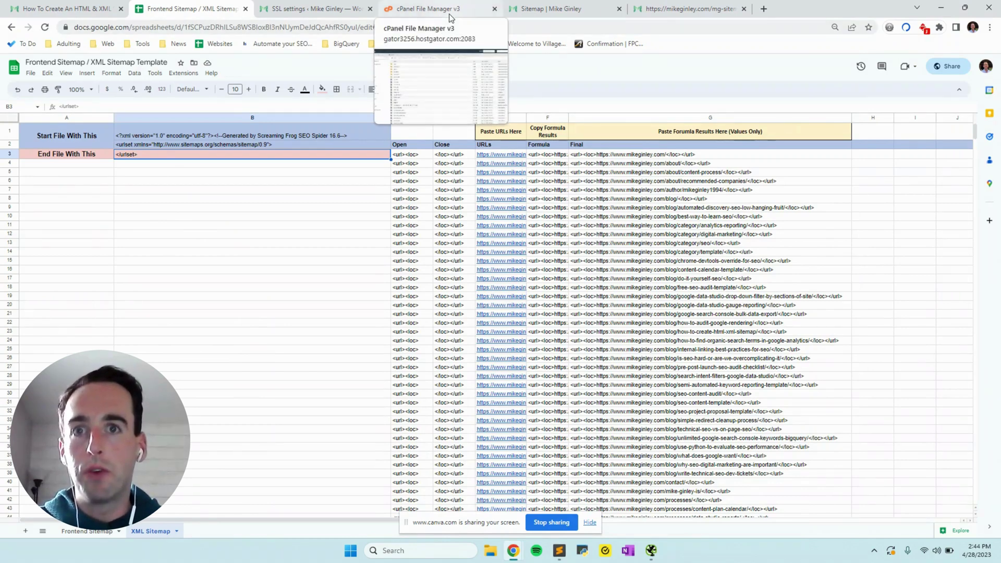
- Confirm mg-sitemap.xml in the cPanel file manager and view its live url/loc entries on the site
left_click(450, 16)
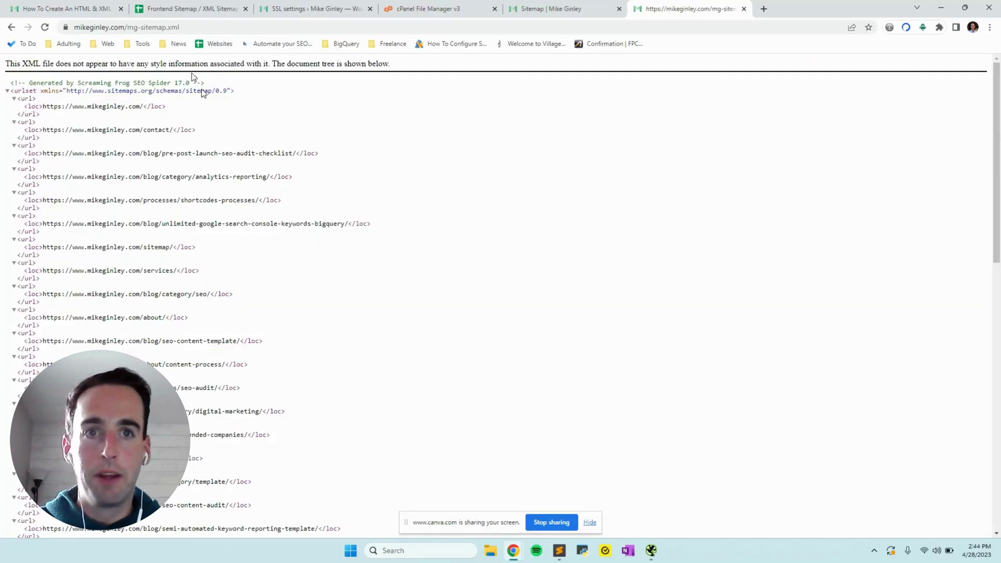
left_click_drag(127, 27, 195, 25)
scroll(201, 172, "down", 6)
scroll(183, 176, "down", 6)
scroll(184, 177, "up", 12)
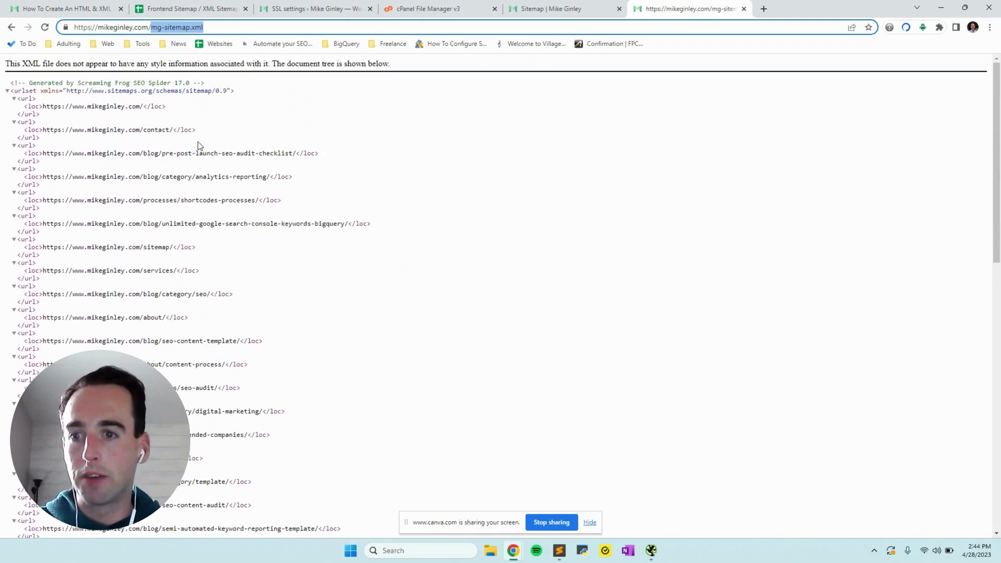
left_click(213, 118)
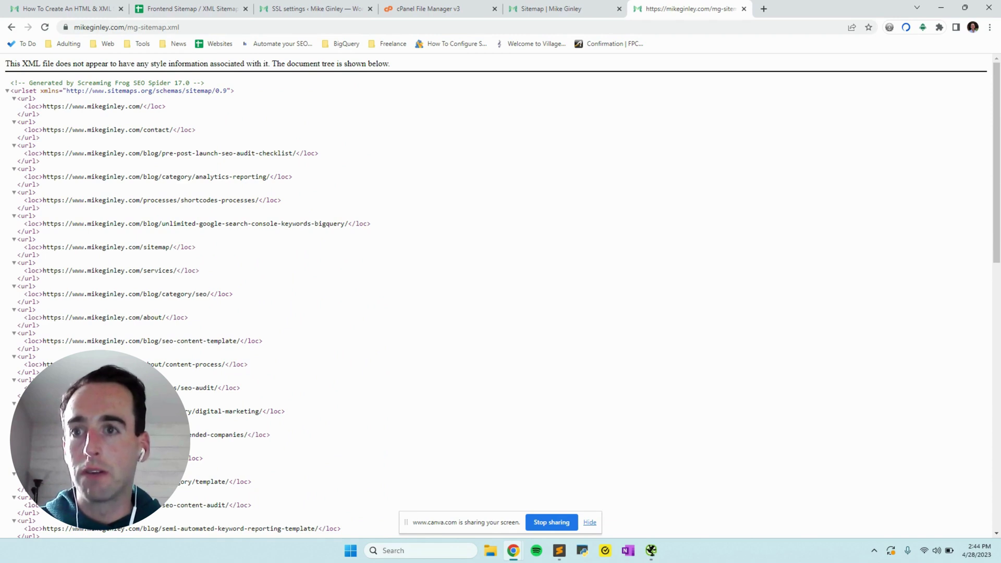